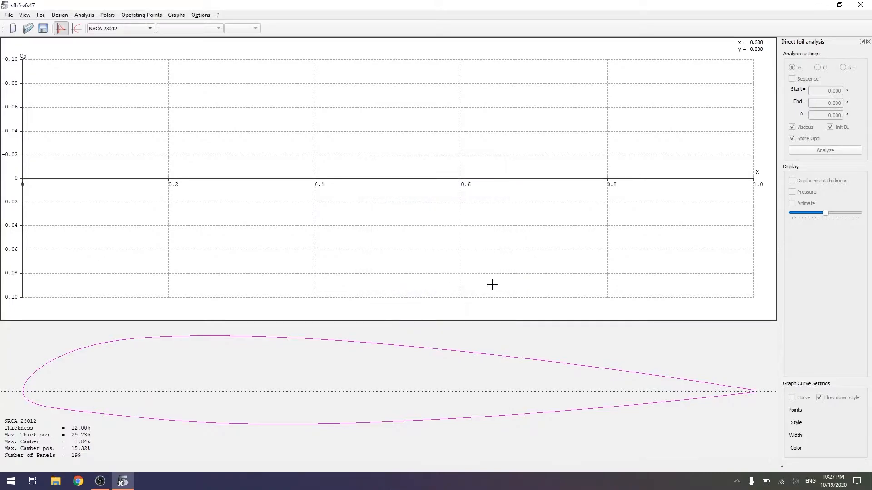
Refine the NACA 23012 foil globally to 200 panels and save it by overwriting the existing foil.
left_click(60, 15)
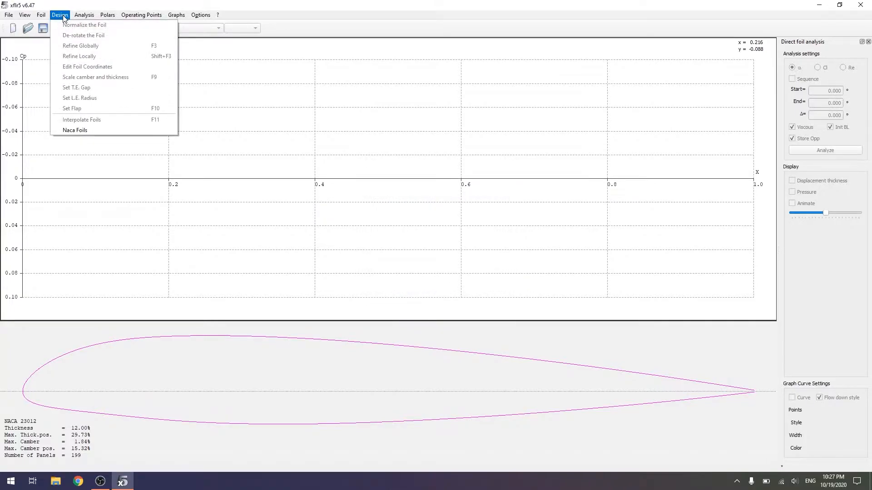
left_click(93, 4)
left_click(112, 33)
left_click(115, 30)
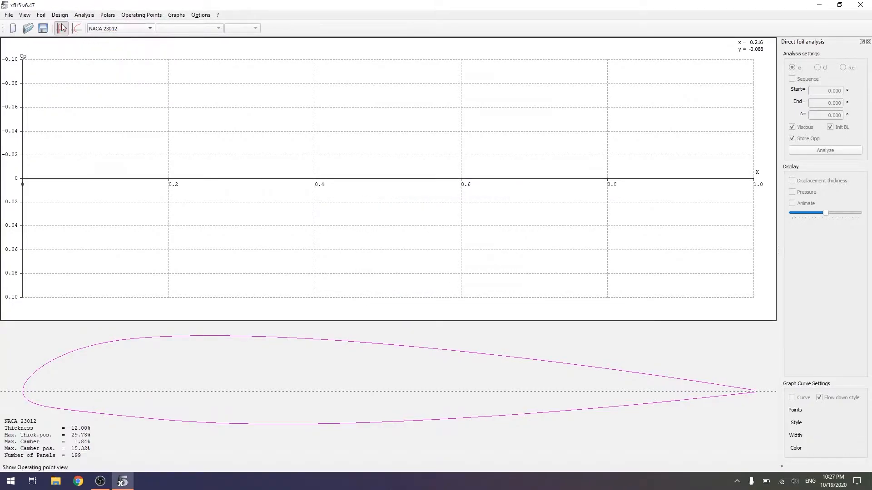
left_click(60, 15)
left_click(83, 45)
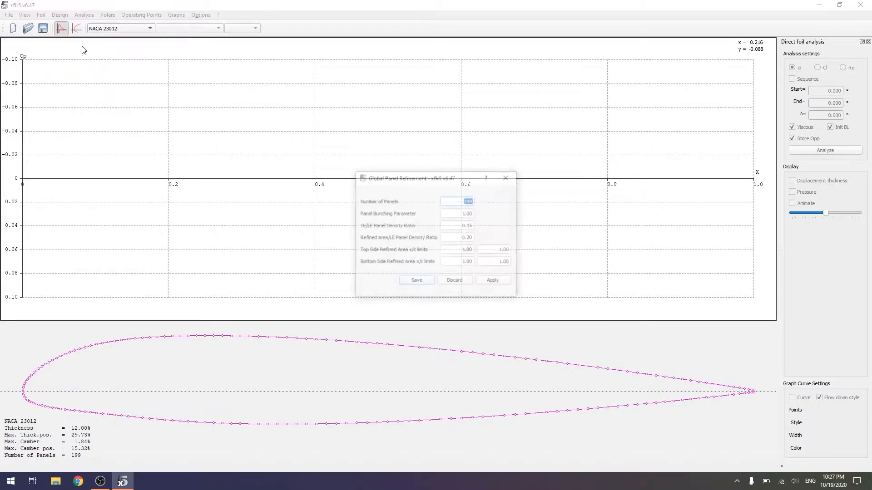
type("200")
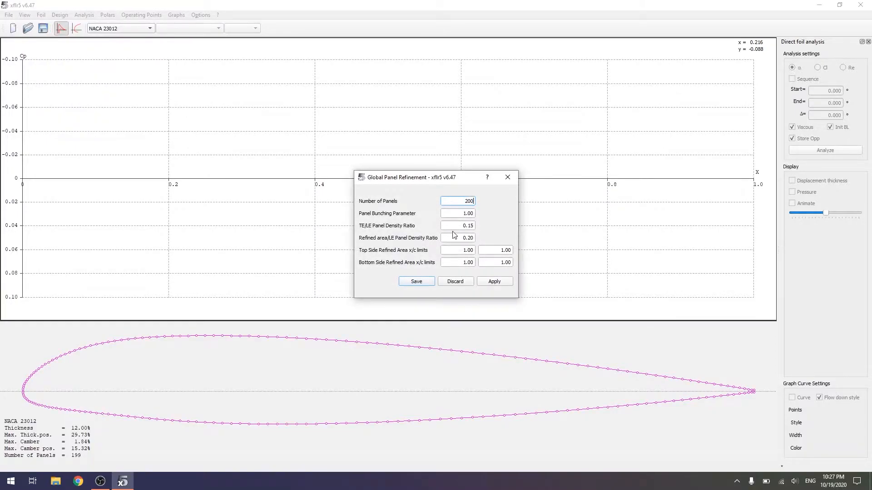
left_click(417, 282)
left_click(412, 297)
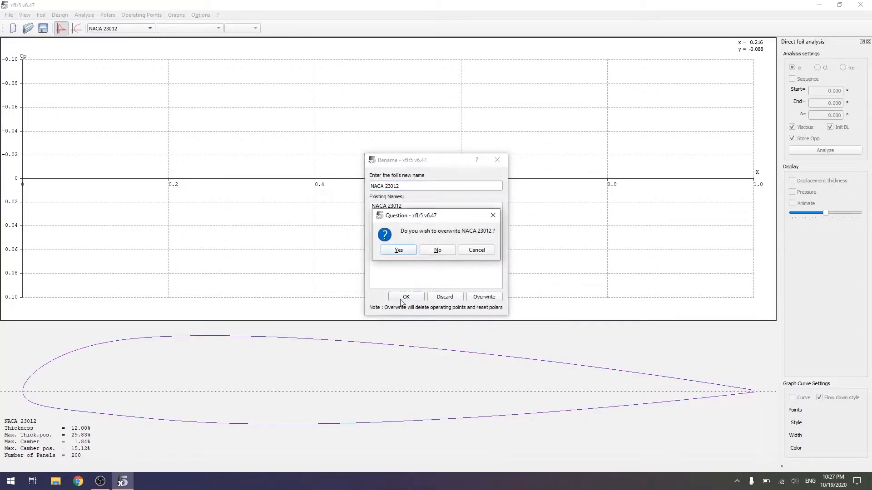
left_click(404, 250)
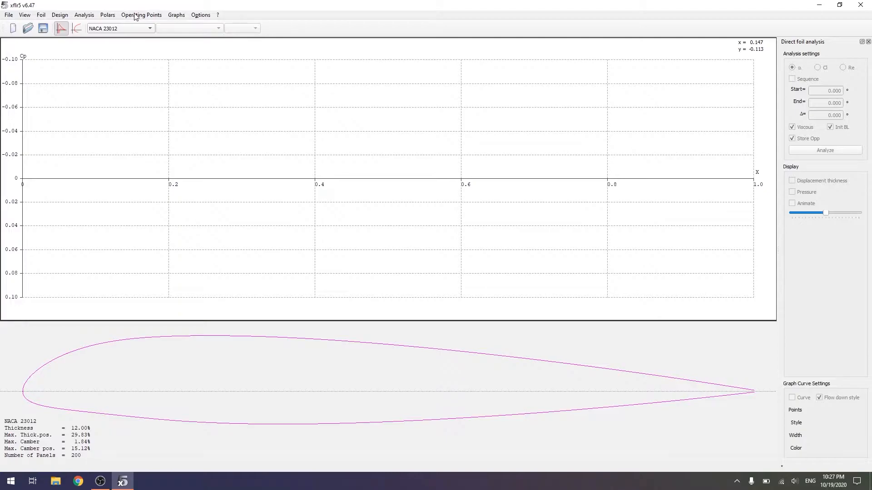
Start a multi-threaded batch analysis for the current foil and set the minimum Reynolds number to 500,000.
left_click(87, 15)
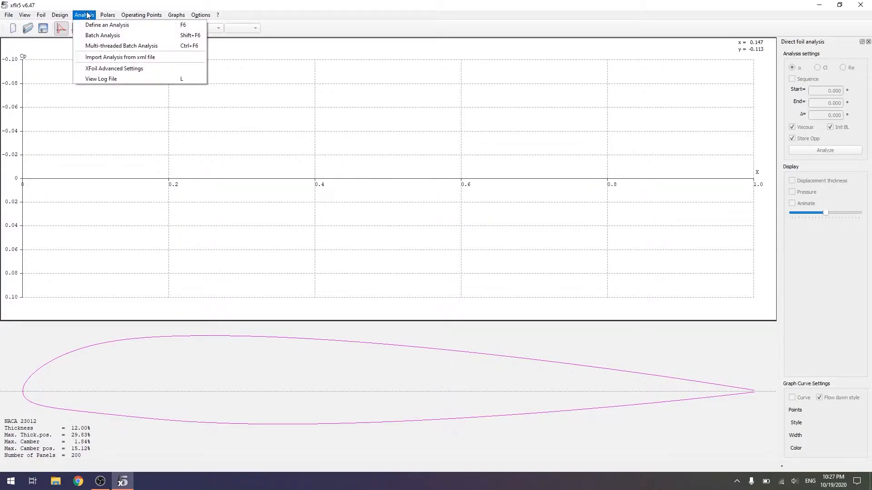
left_click(97, 45)
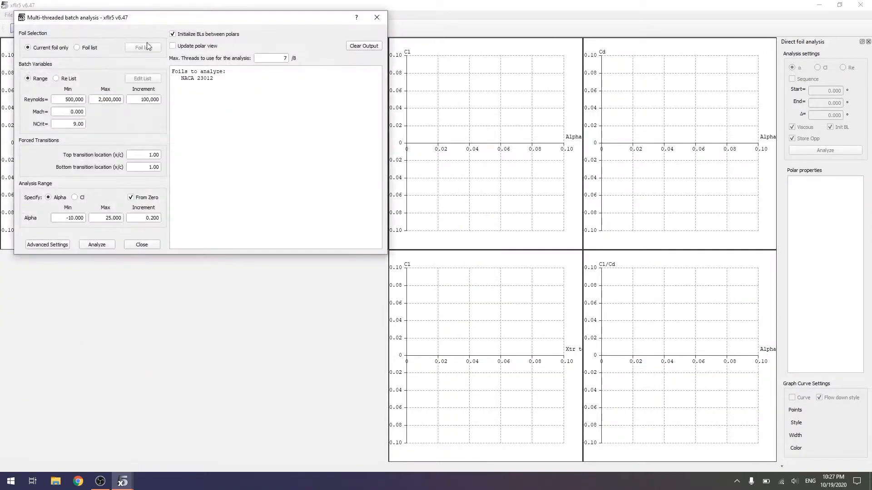
left_click_drag(204, 18, 260, 46)
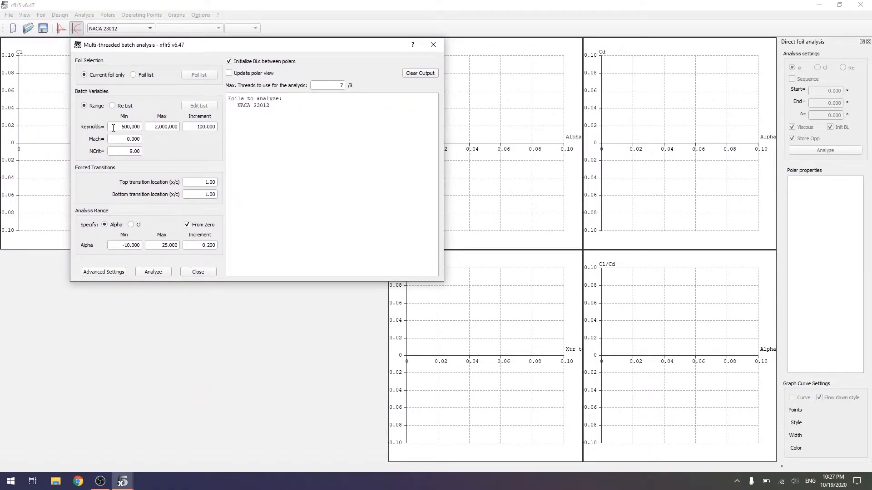
left_click_drag(113, 128, 169, 127)
type("500,000")
key("Return")
type("50")
key("Tab")
key("Tab")
Set the maximum alpha to 20° with a 0.2° increment, run the batch analysis and close its dialog.
left_click(158, 245)
type("20")
key("Tab")
type(".")
key("Tab")
left_click(153, 271)
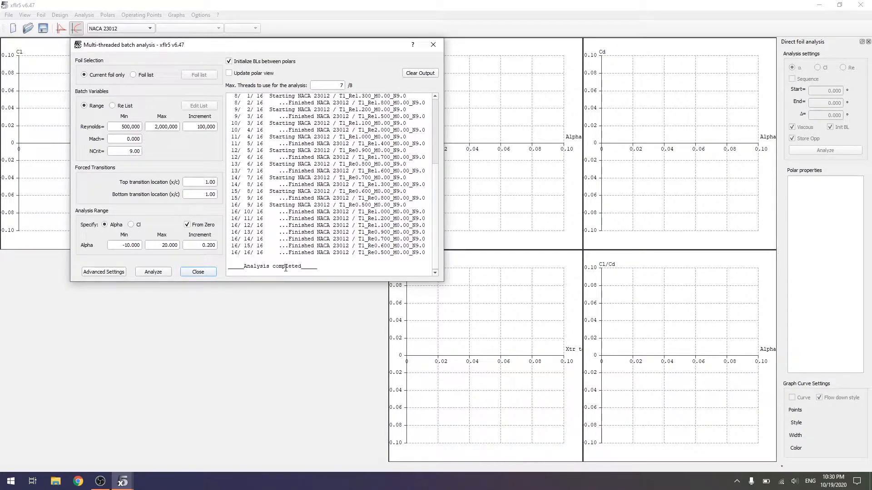
left_click(198, 272)
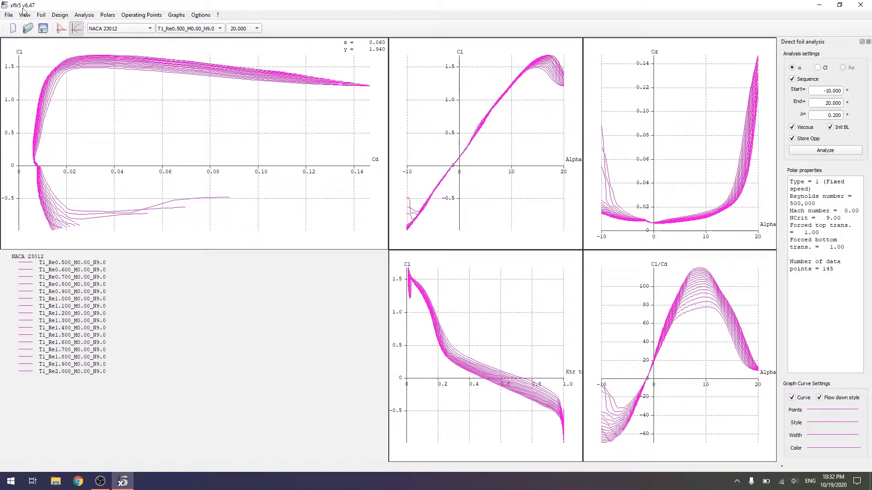
Switch to Wing and Plane Design and go through its operating point, polar, 3D and Cp views.
left_click(9, 15)
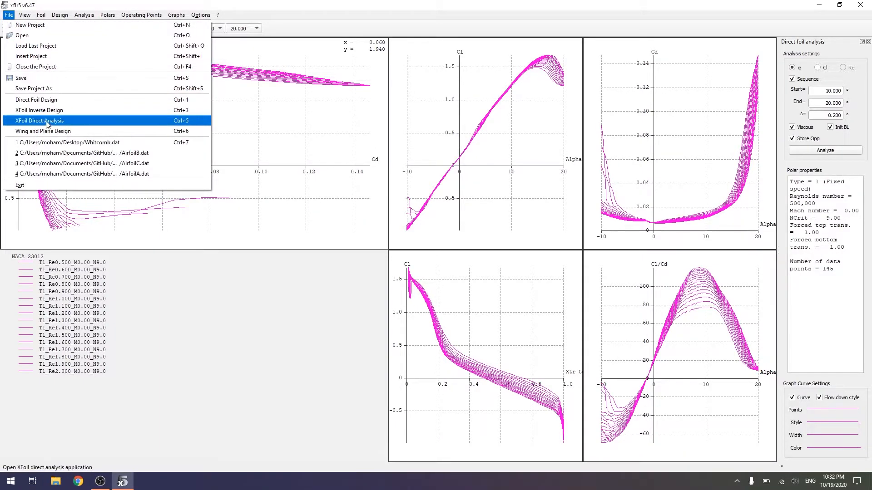
left_click(78, 136)
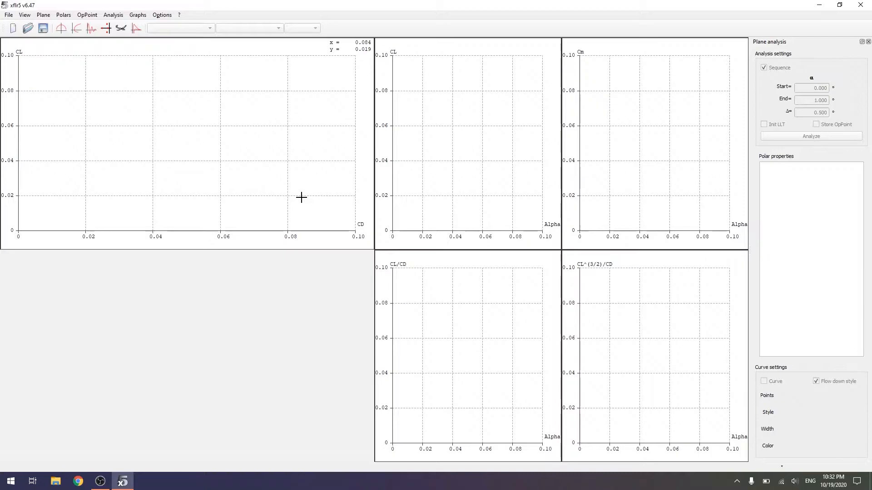
left_click(61, 29)
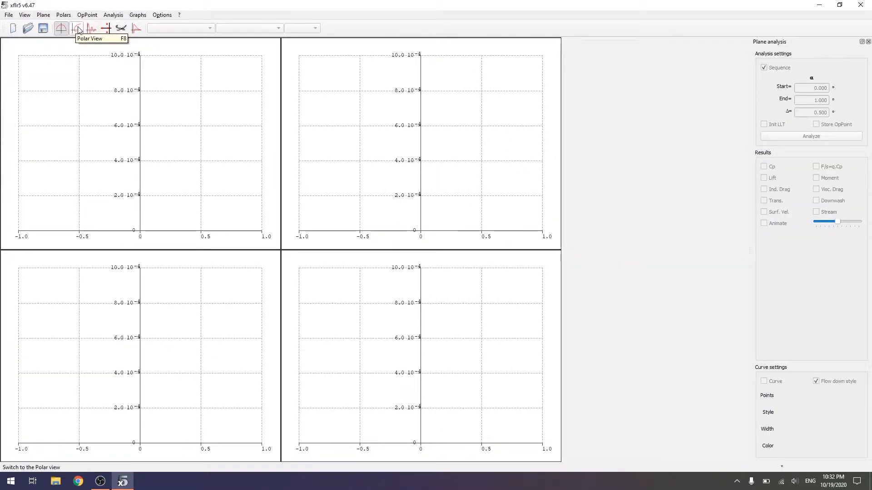
left_click(78, 29)
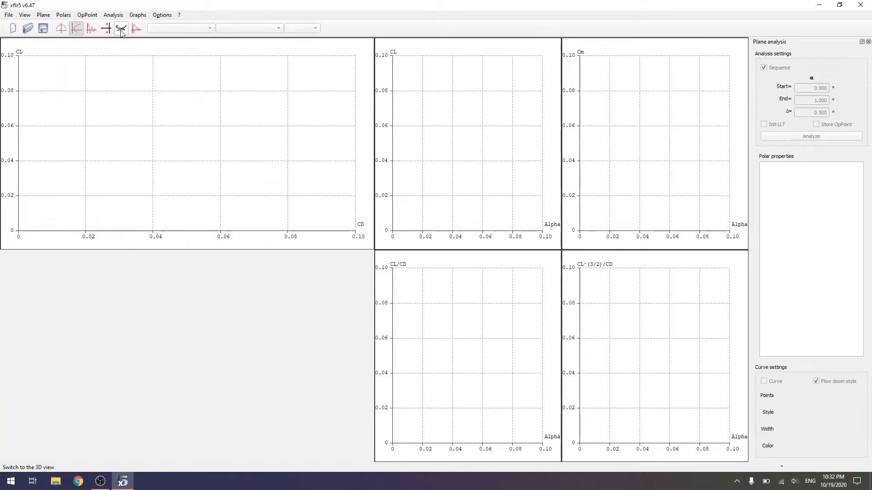
left_click(121, 29)
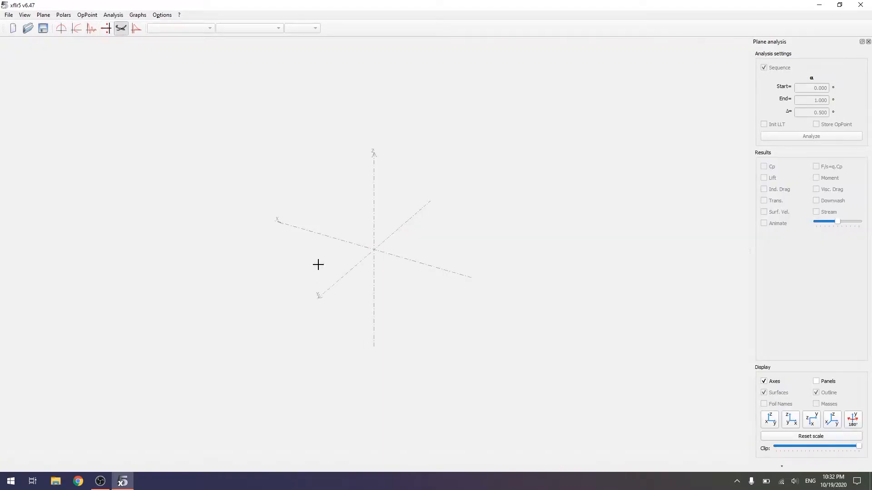
left_click(137, 28)
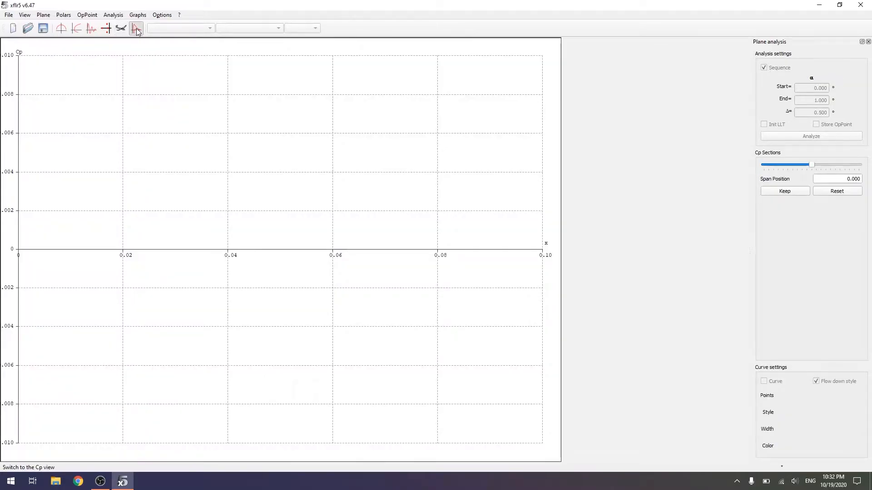
Define a new plane named Plane-1 and exclude the elevator and the fin.
left_click(52, 17)
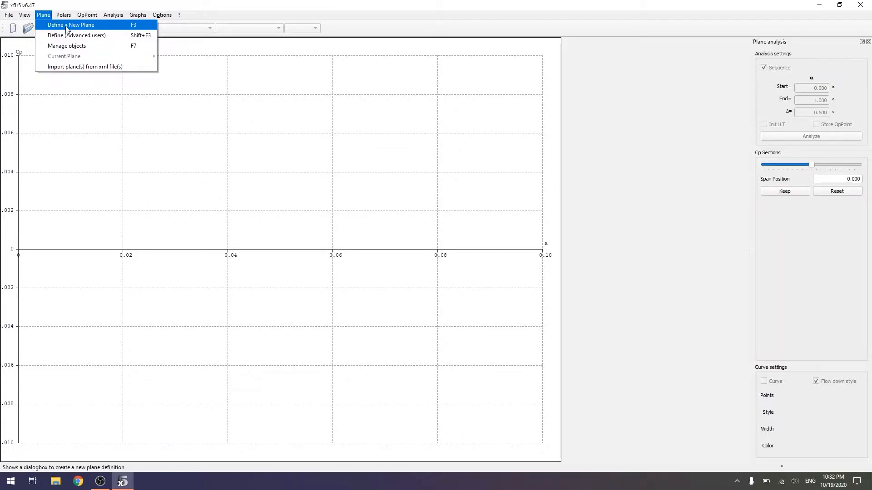
left_click(67, 29)
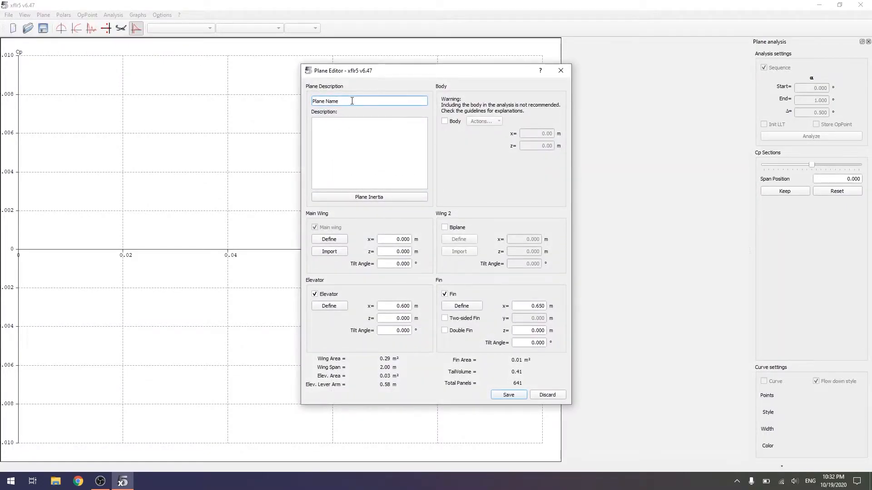
key("BackSpace")
key("BackSpace")
key("BackSpace")
type("-")
left_click(315, 295)
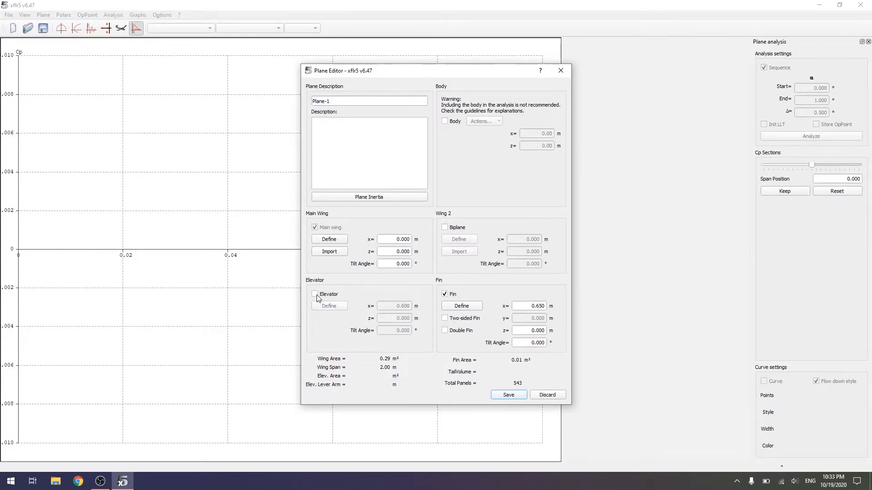
left_click(445, 295)
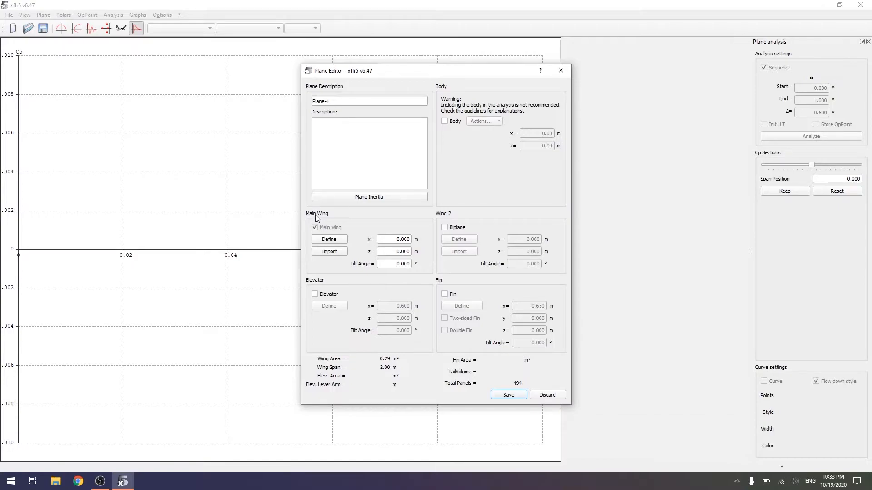
Define the main wing as Wing-1 and set its root section to a 0.25 m chord and 0 offset.
left_click(328, 240)
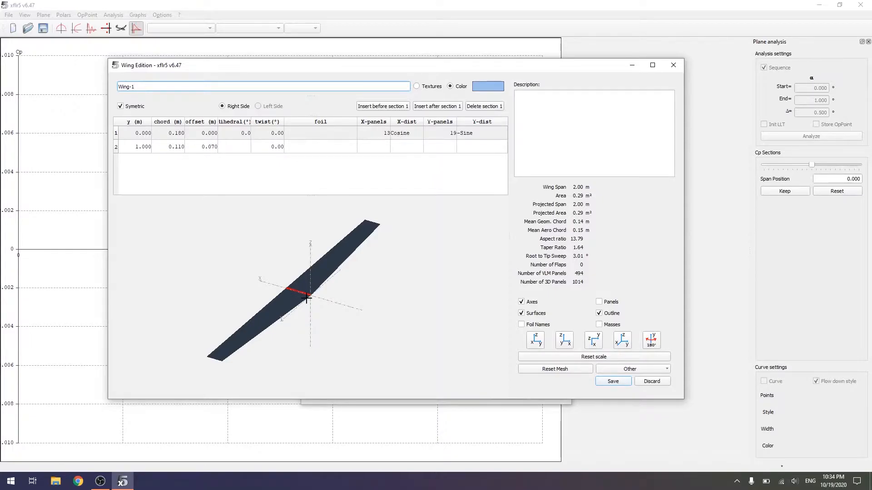
double_click(141, 146)
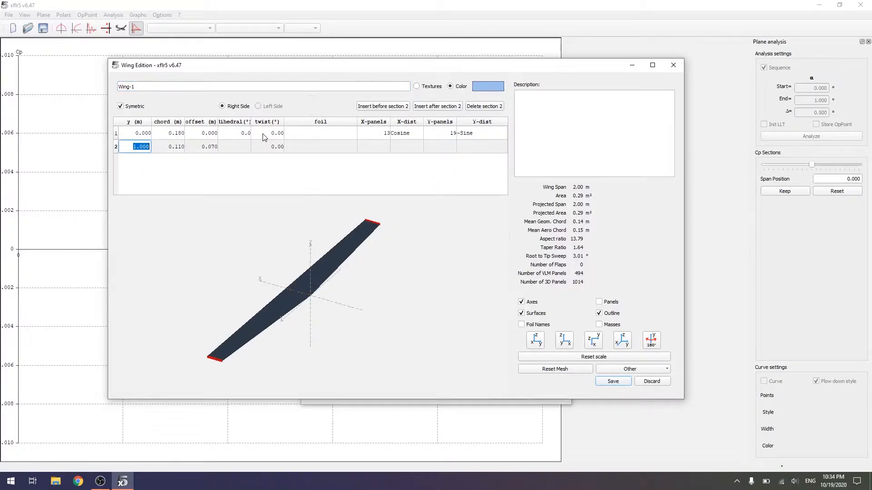
double_click(142, 134)
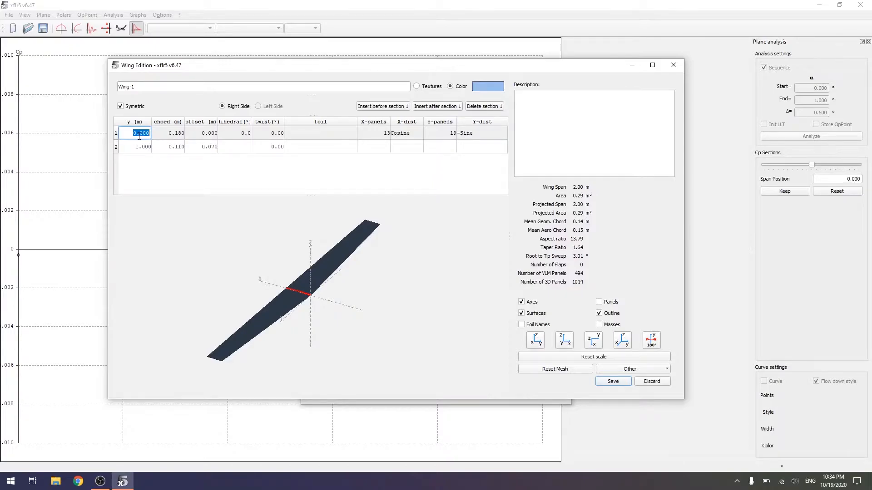
key("Tab")
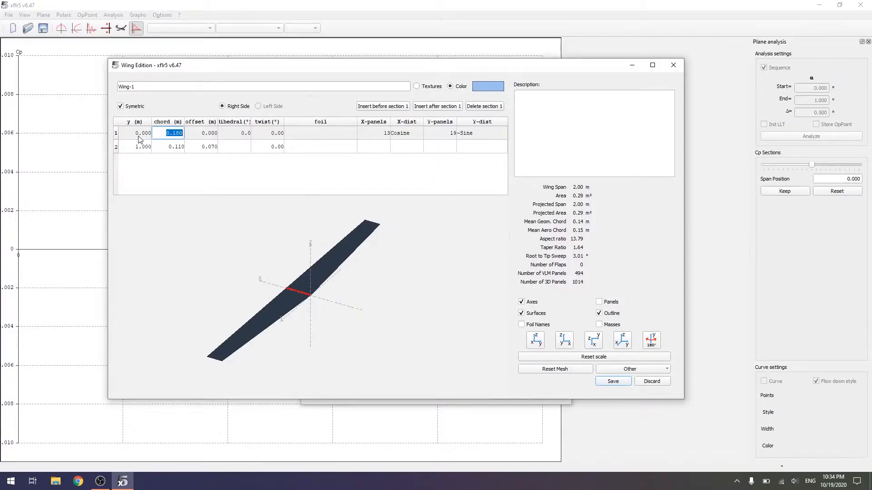
type(".25")
key("Tab")
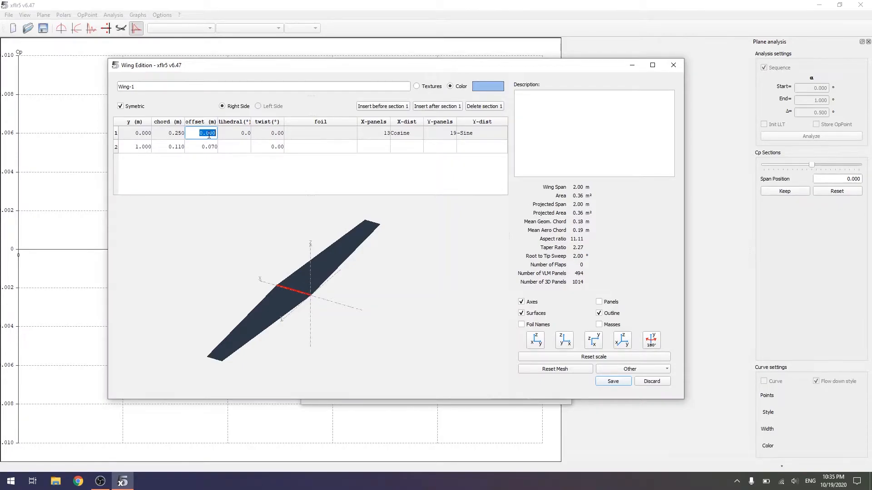
type("0")
key("Tab")
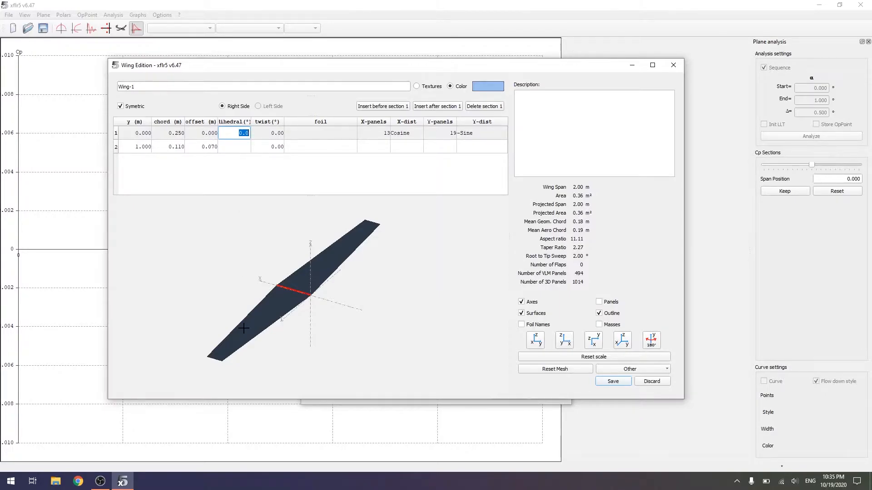
Assign the NACA 23012 foil to the wing's root section.
key("Tab")
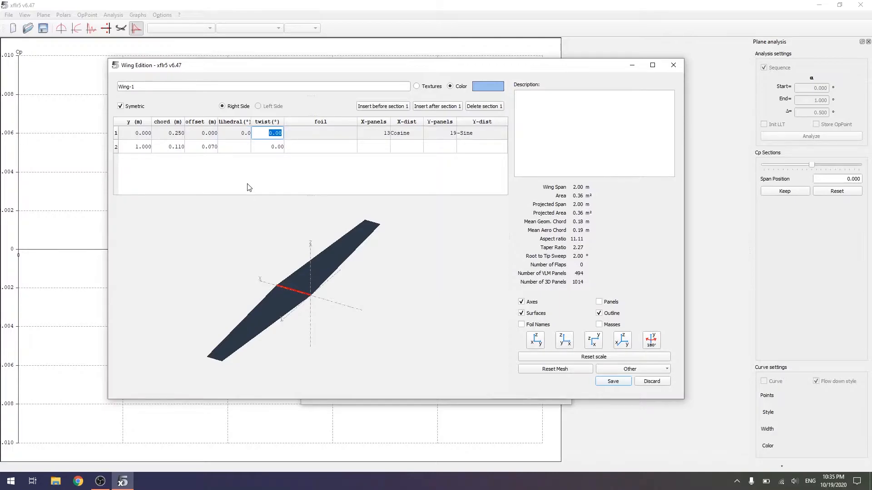
key("Tab")
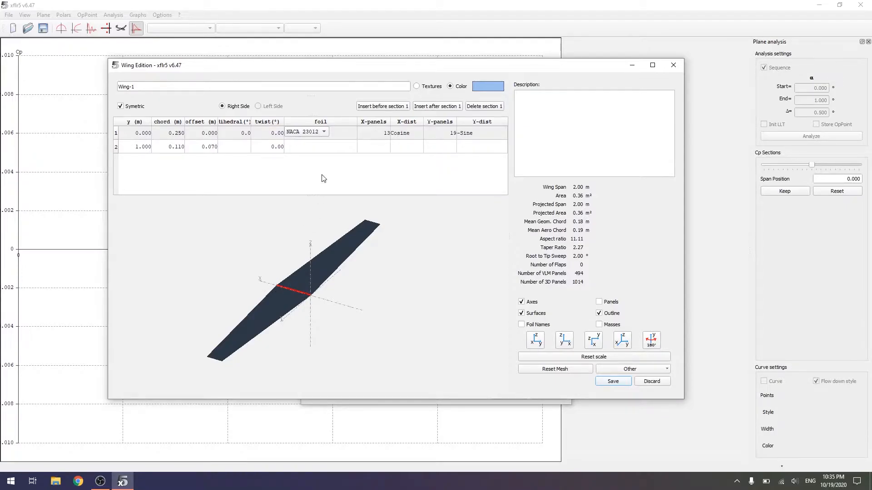
left_click(317, 132)
left_click(310, 132)
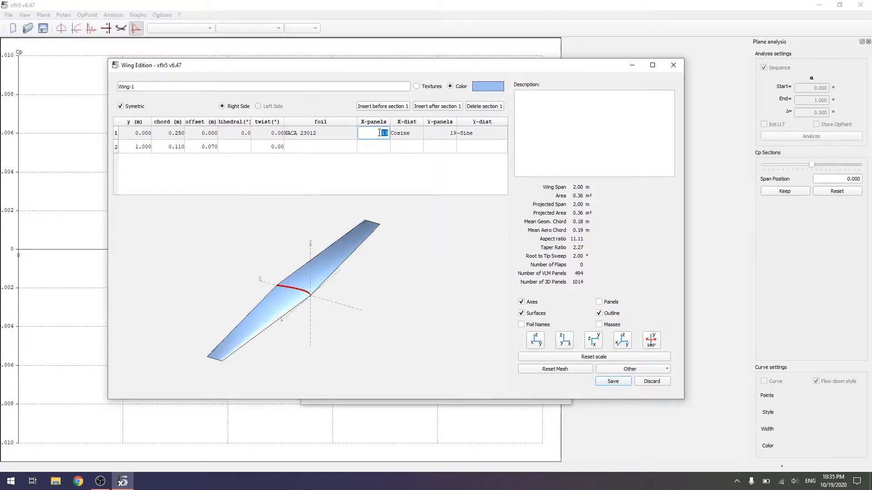
Set the root section mesh to 20 X-panels with Cosine distribution and 30 Y-panels with -Sine distribution.
left_click(407, 133)
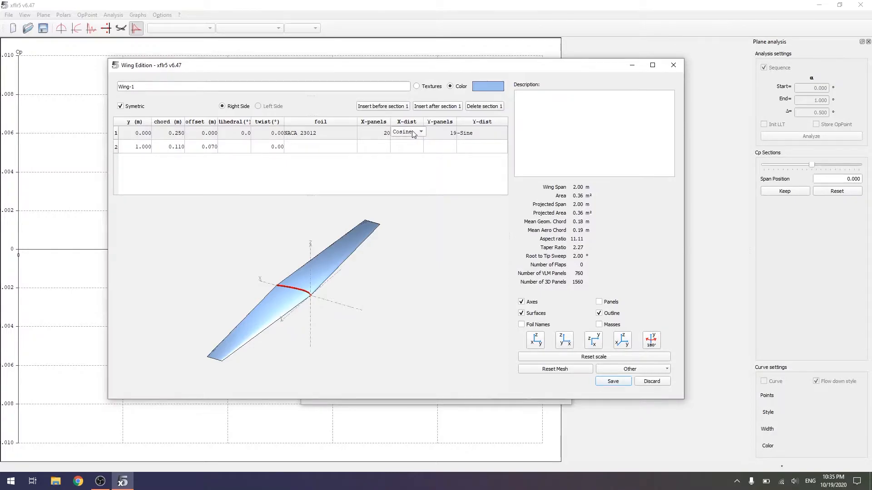
key("Tab")
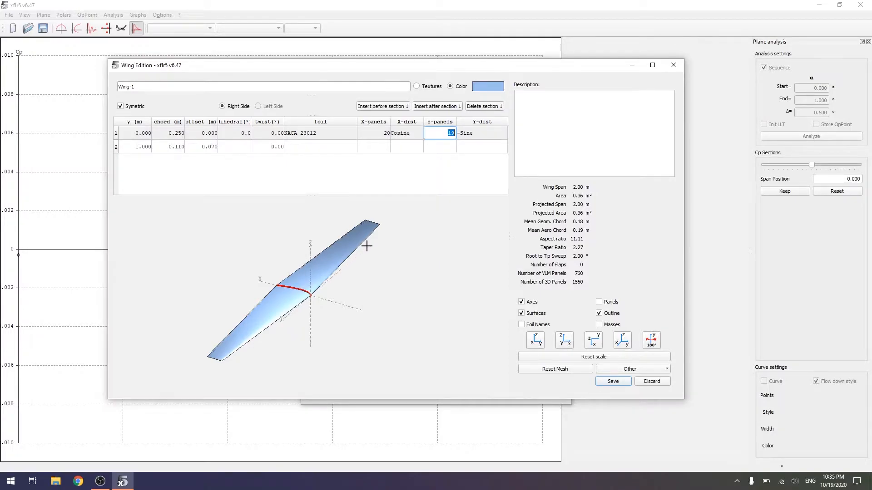
type("30")
key("Tab")
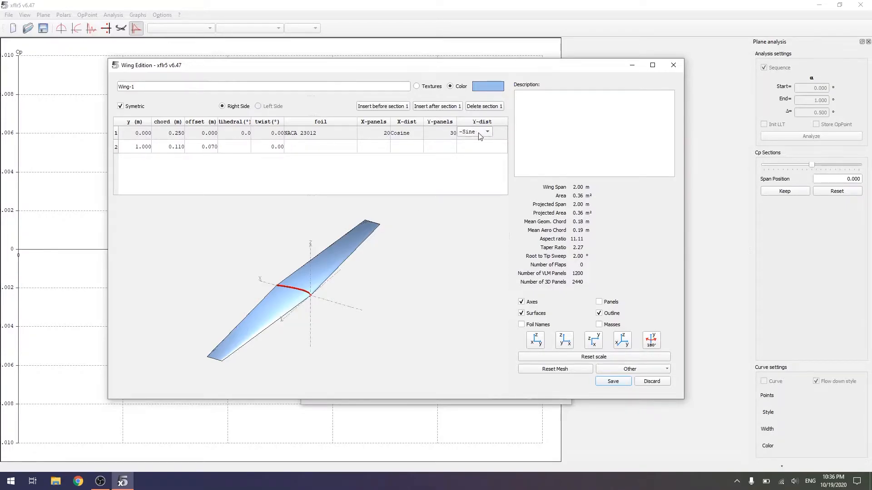
Set the wing's tip section to a 0.25 m chord and 0 offset.
key("Tab")
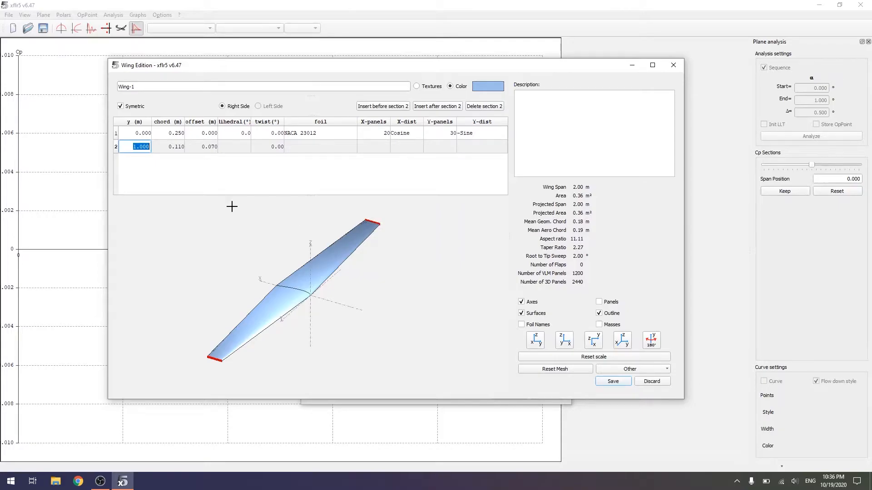
key("Tab")
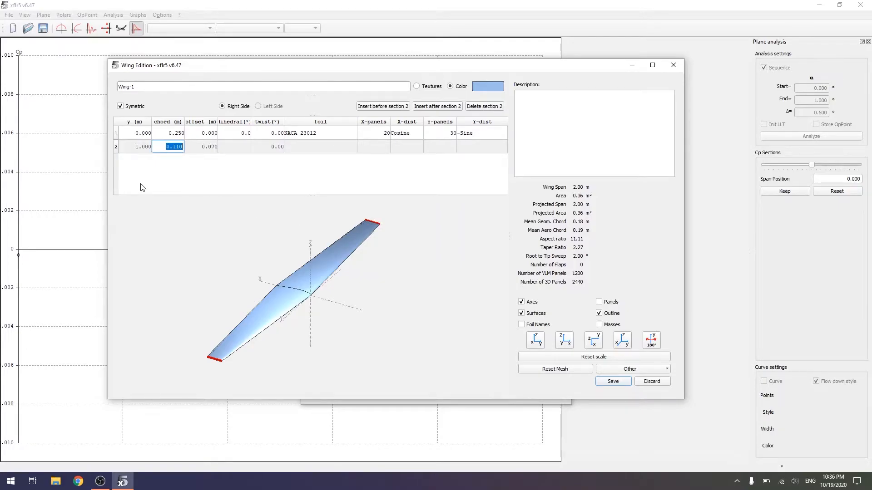
type(".25")
key("Tab")
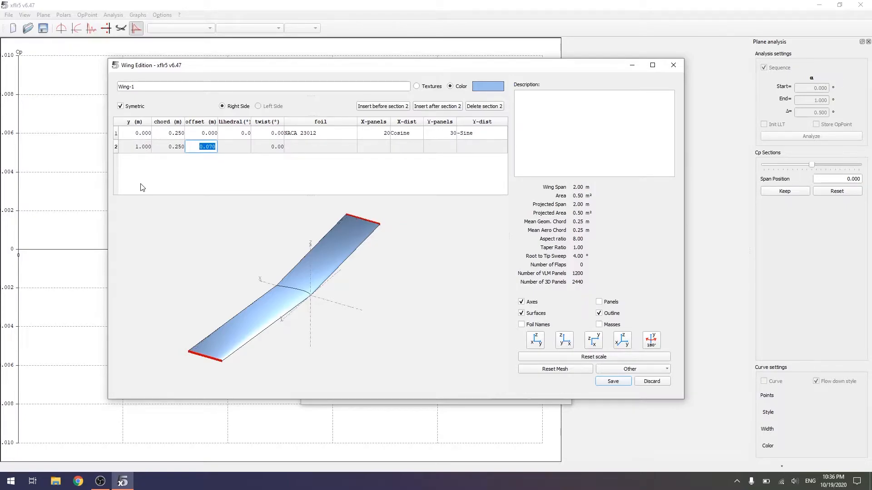
type("0")
key("Tab")
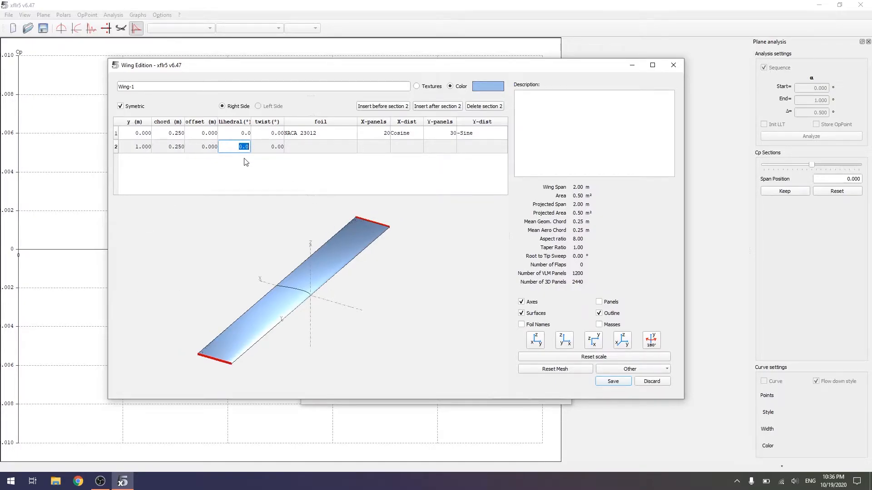
Assign the NACA 23012 foil to the wing's tip section.
key("Tab")
key("Tab")
left_click(320, 146)
left_click(320, 147)
key("Tab")
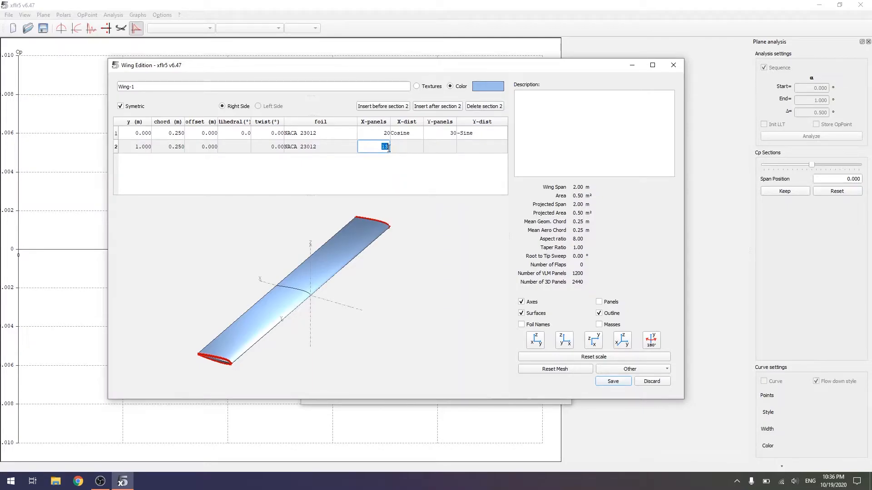
Display the mesh panels on the wing preview, then save the wing and the Plane-1 definition.
left_click(599, 303)
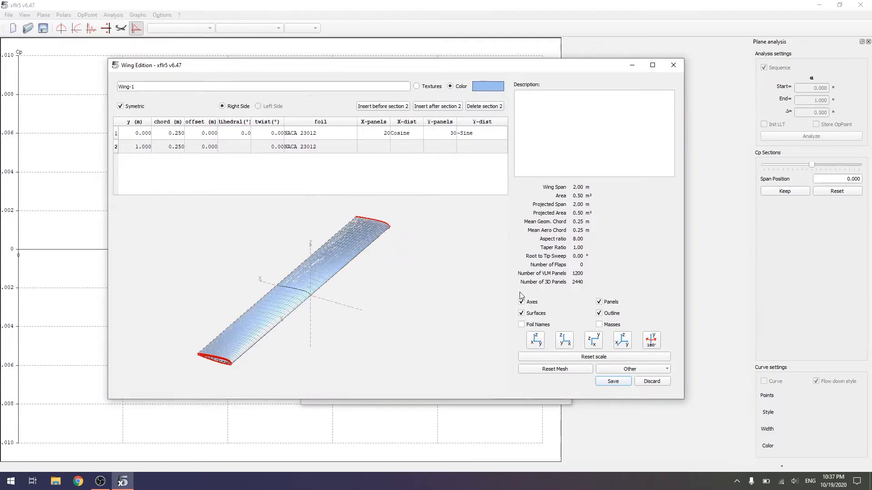
left_click(621, 385)
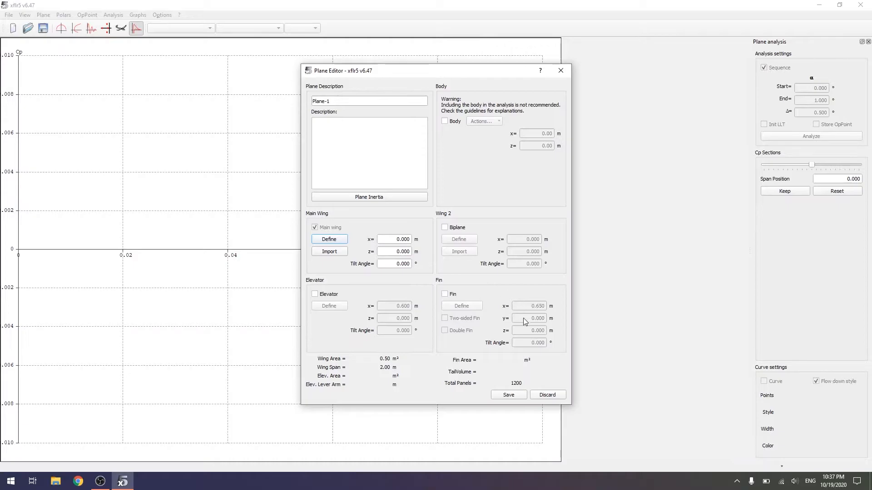
left_click(511, 397)
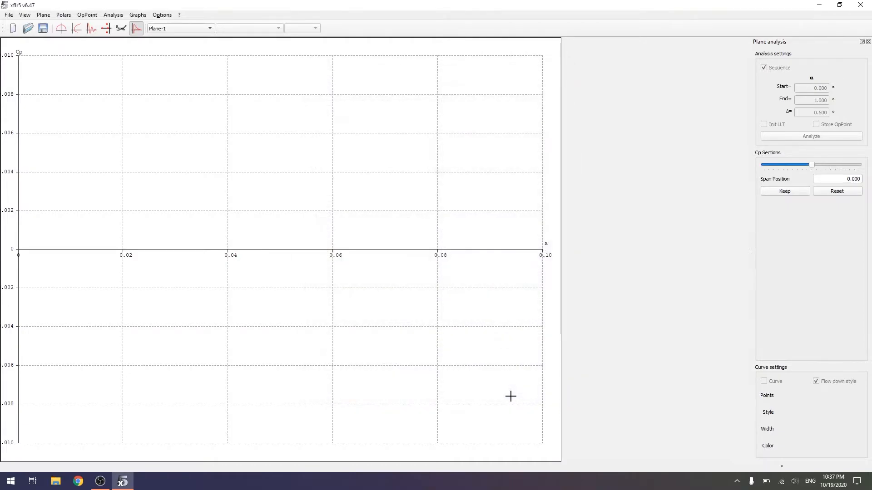
Show Plane-1 in 3D and define a Type 1 fixed-speed analysis with a 60 m/s free stream speed.
left_click(121, 29)
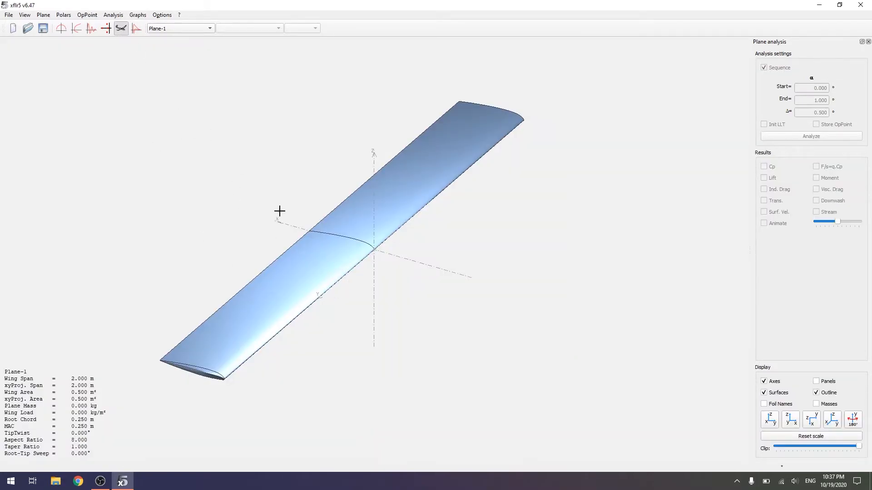
left_click(113, 15)
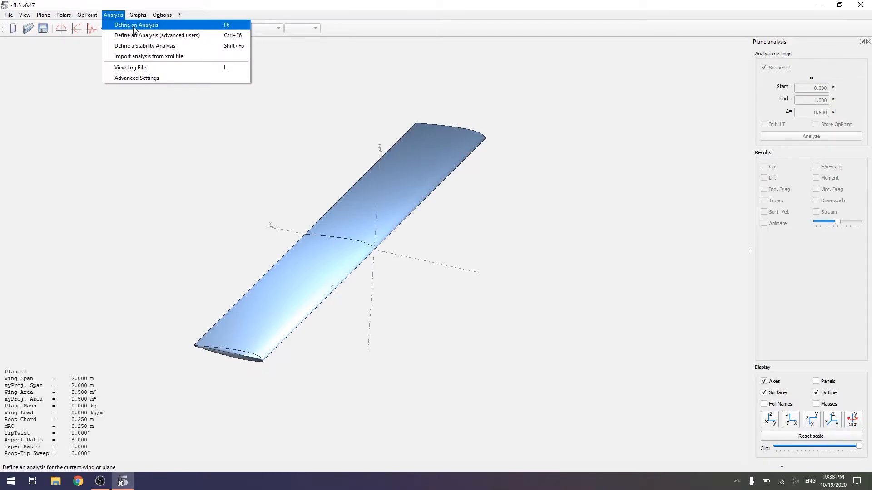
left_click(135, 25)
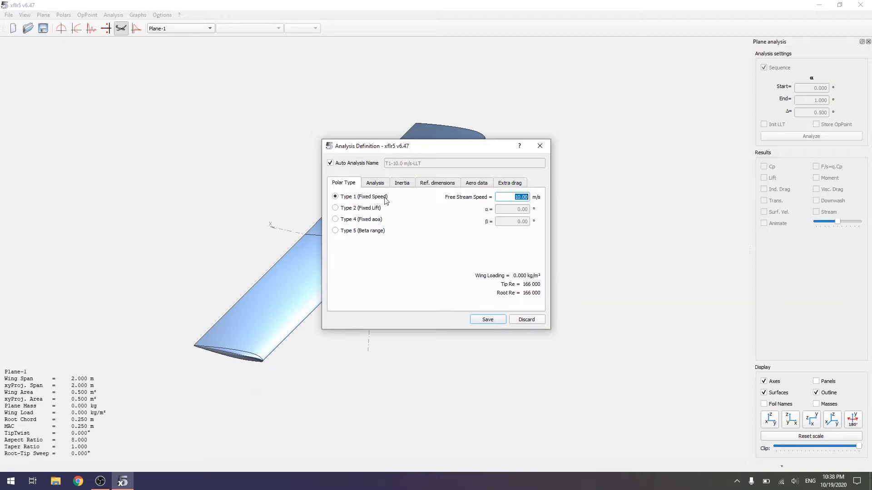
type("69")
left_click(490, 319)
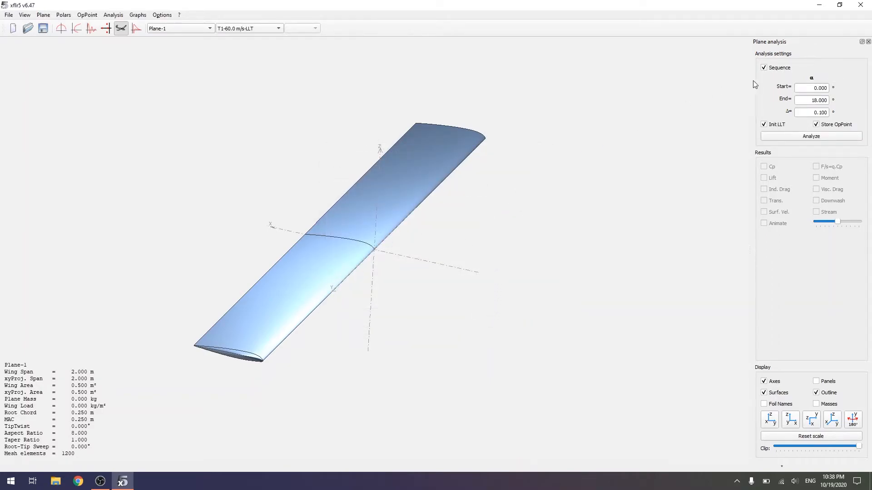
Run the analysis sequence from 0° to 18° angle of attack in 0.1° increments and show the polar graphs.
left_click_drag(803, 88, 829, 89)
type("0")
key("Tab")
type("1")
key("Tab")
left_click(823, 137)
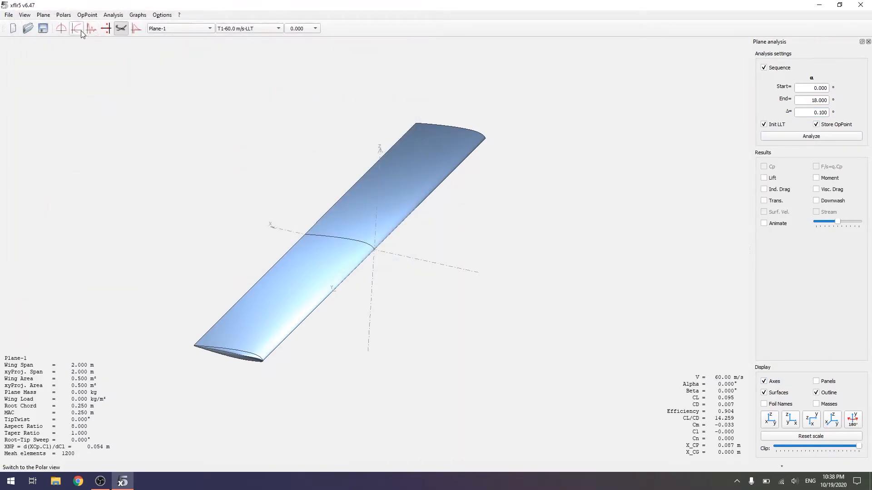
left_click(78, 29)
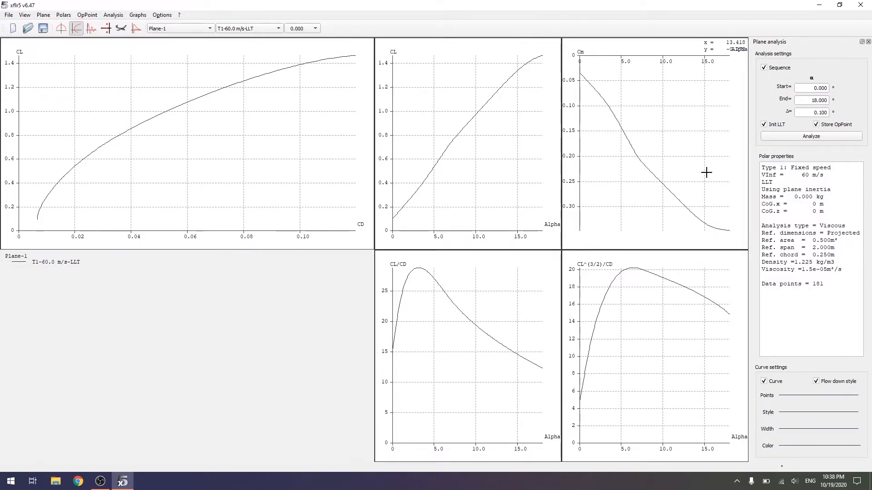
Extend the polar by analyzing the sequence from 0° down to -8° angle of attack.
double_click(819, 100)
key("BackSpace")
type("-8")
key("Tab")
left_click(818, 139)
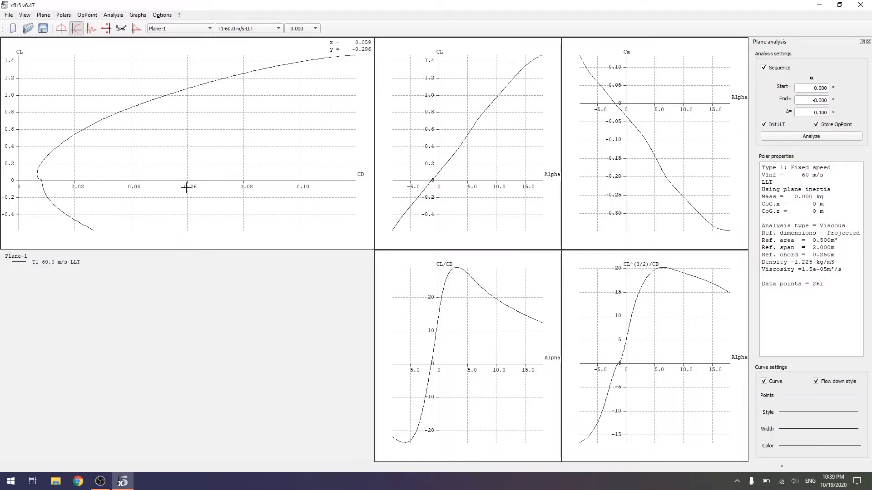
Show the spanwise operating point graphs, browse several angles of attack, and select the 6.000° operating point.
left_click(61, 28)
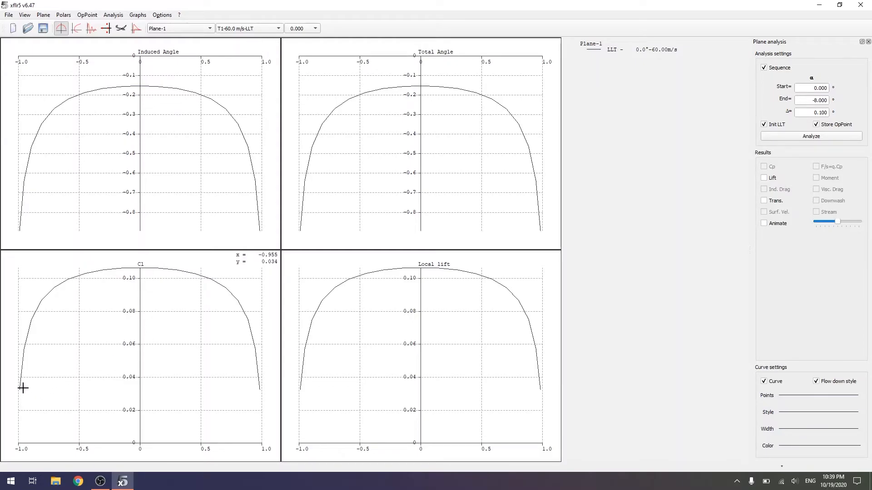
left_click(303, 28)
left_click(337, 30)
scroll(298, 28, "up", 4)
scroll(299, 28, "up", 20)
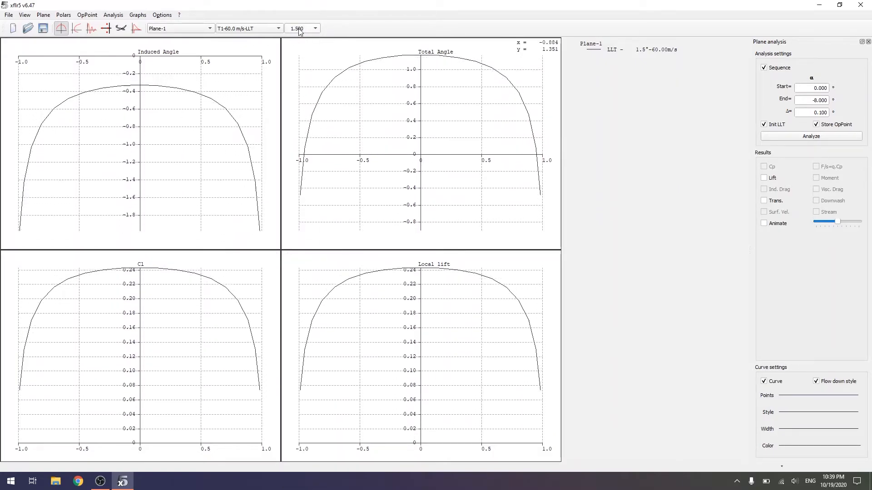
scroll(298, 28, "up", 3)
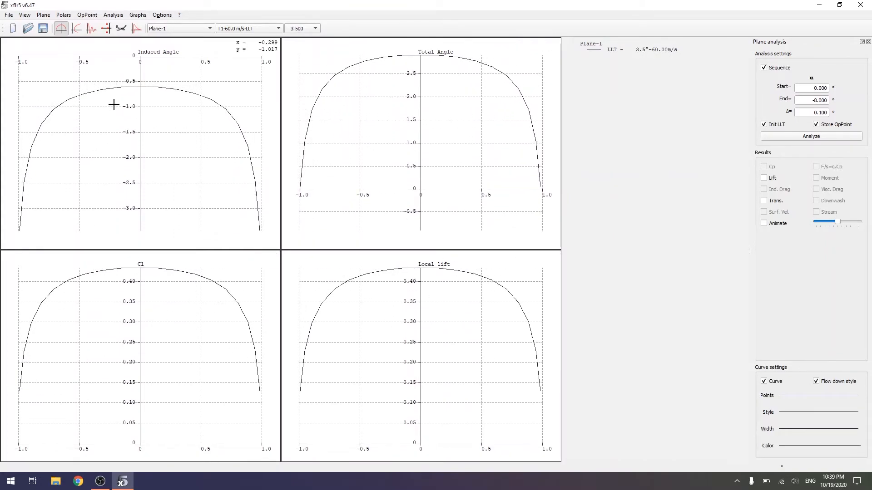
scroll(312, 30, "up", 10)
scroll(312, 30, "up", 20)
left_click(314, 29)
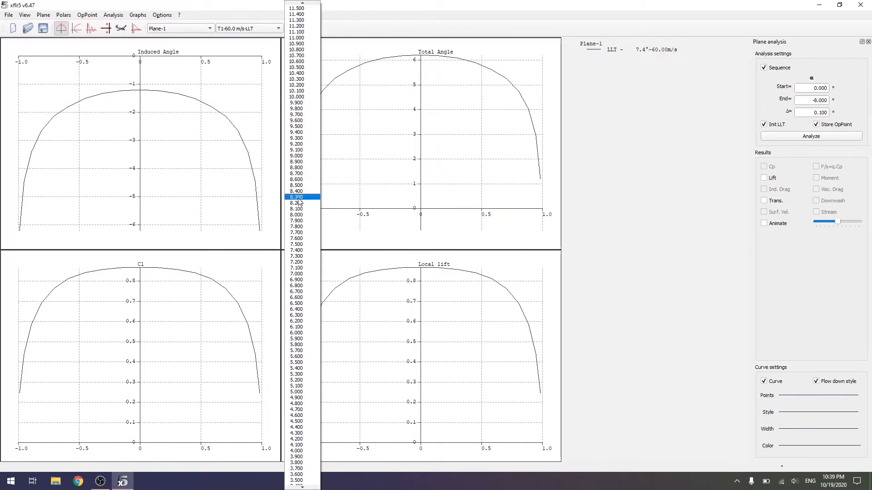
left_click(306, 338)
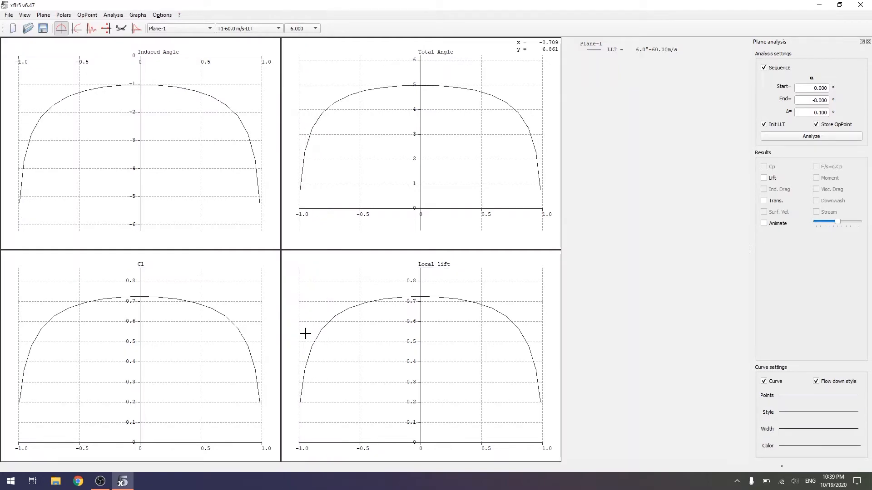
Export the current operating point to the Desktop as MainWing_a=6.00_v=60.00ms.txt.
left_click(86, 16)
mouse_move(94, 26)
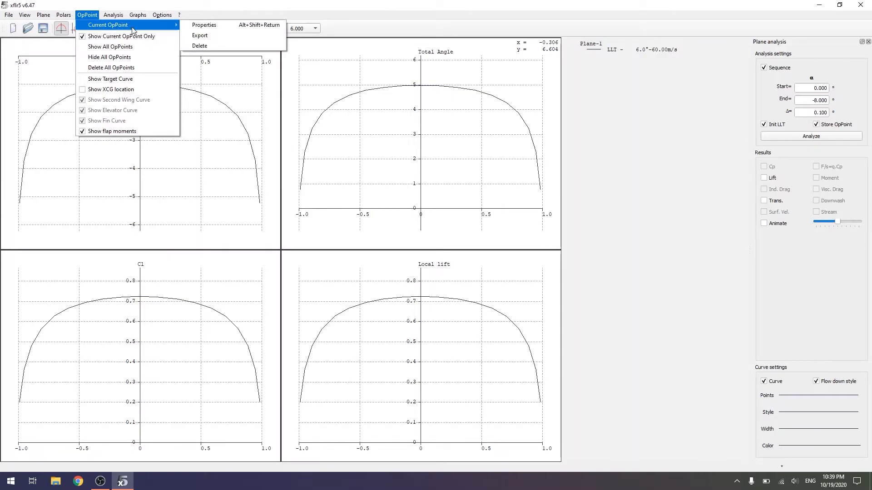
left_click(202, 38)
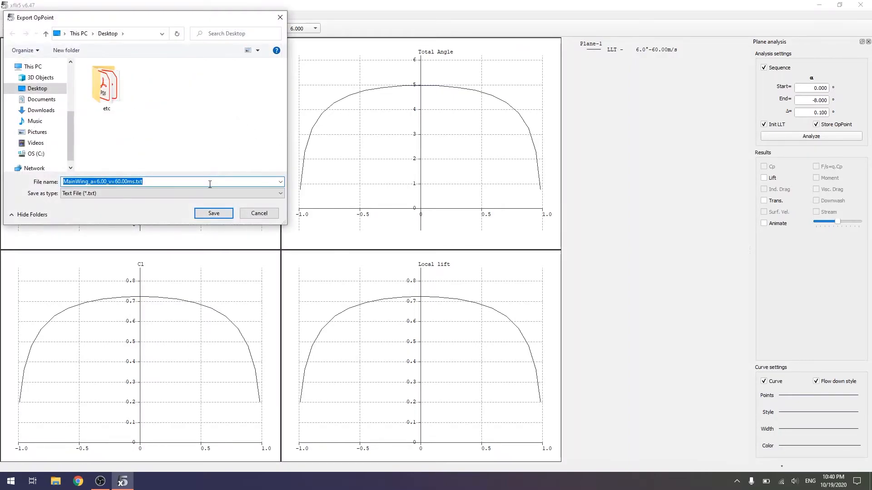
left_click(213, 213)
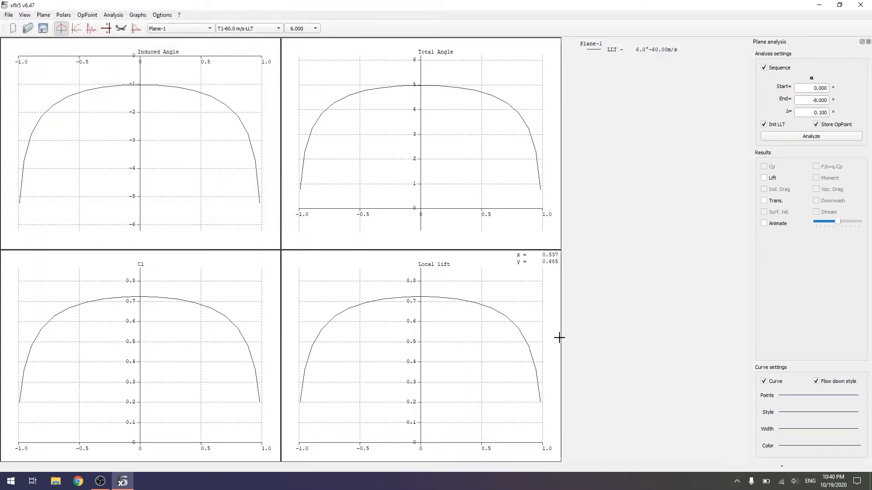
Open the exported MainWing text file from the desktop, examine its header and spanwise results, and close it.
key("super+d")
left_click(18, 157)
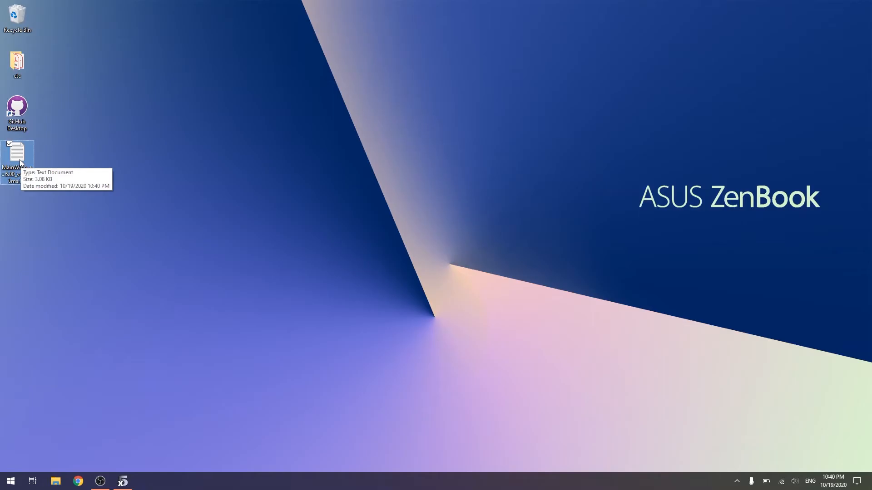
double_click(20, 159)
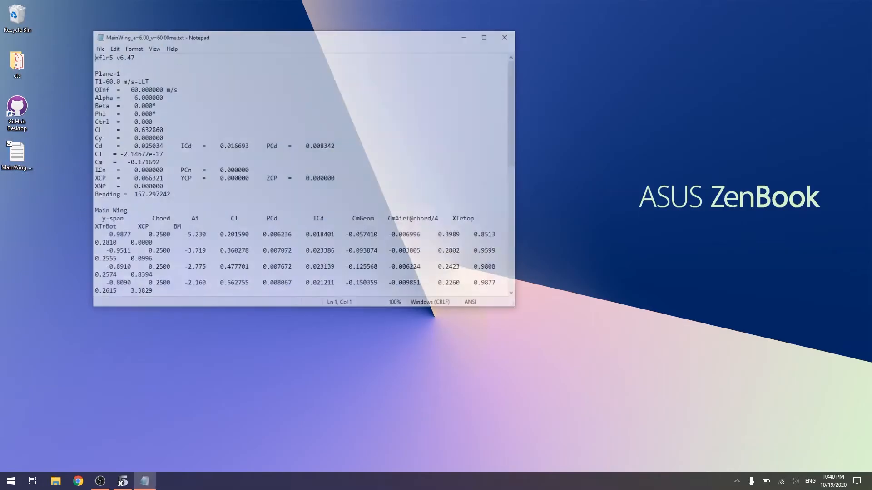
left_click(487, 36)
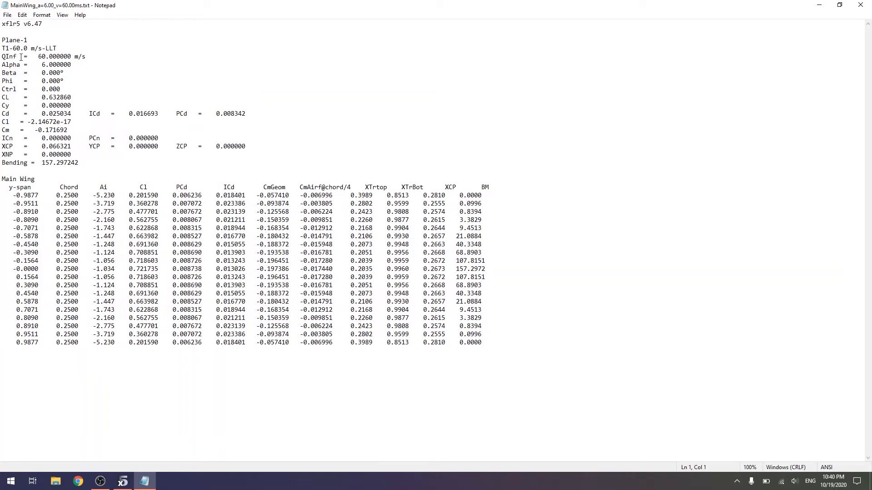
left_click_drag(30, 40, 0, 40)
left_click(19, 48)
left_click(860, 5)
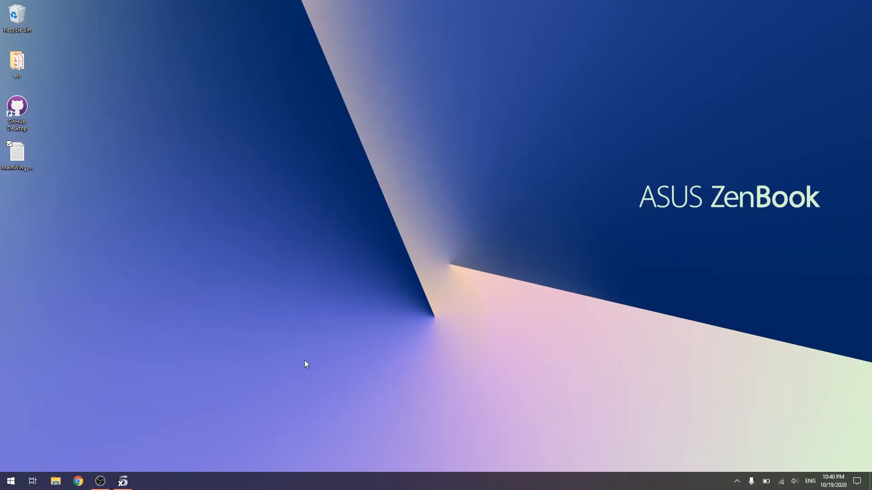
Return to xflr5, show the polar graphs, and export the current polar's results to the Desktop as T1-60_0 m_s-LLT.txt.
left_click(123, 482)
left_click(76, 28)
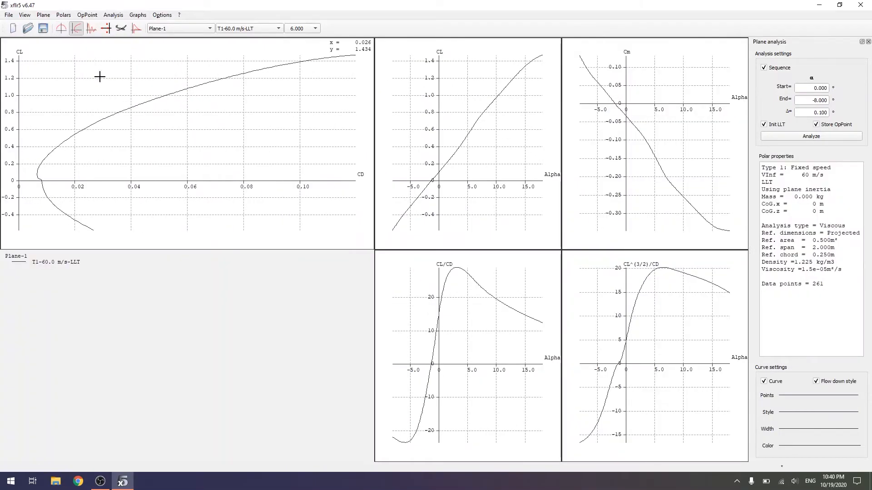
left_click(63, 15)
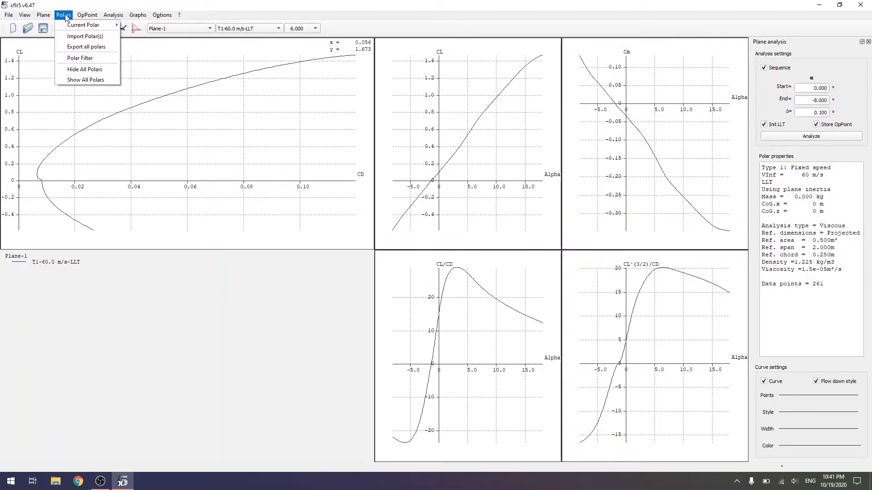
mouse_move(82, 24)
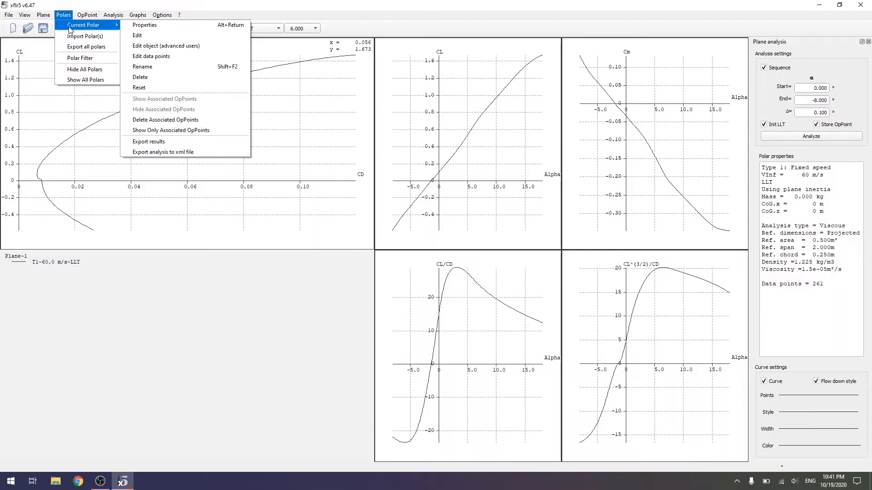
left_click(165, 143)
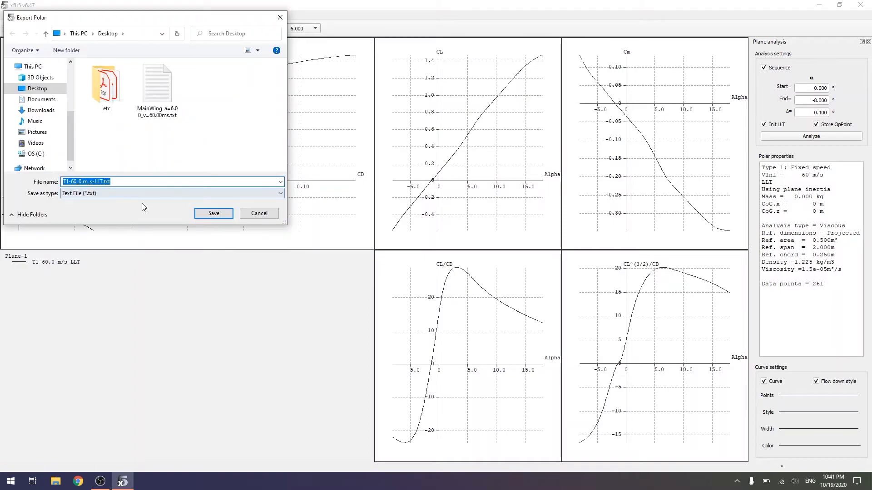
left_click(213, 213)
Open the exported polar text file from the desktop and maximize it to examine the coefficients by angle of attack.
left_click(870, 481)
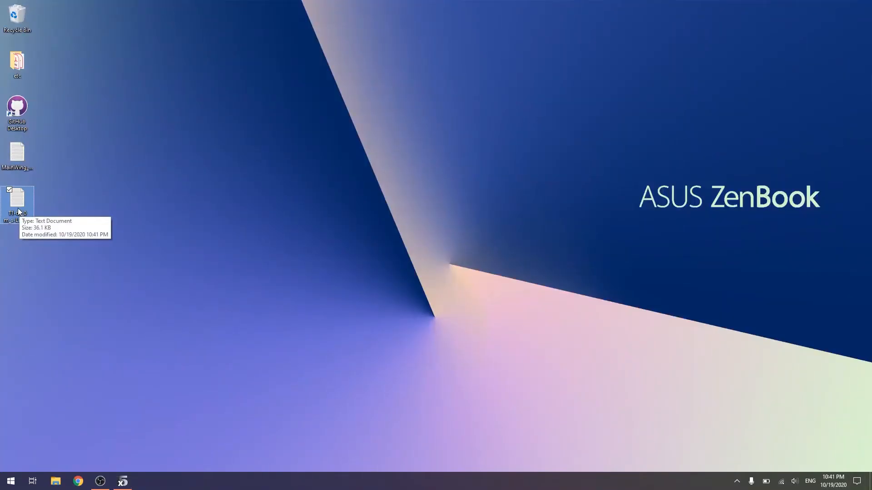
double_click(18, 209)
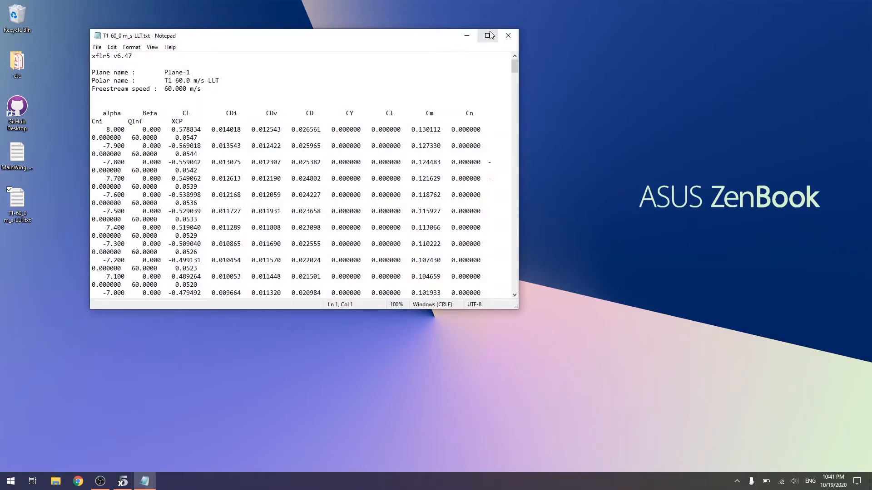
left_click(488, 35)
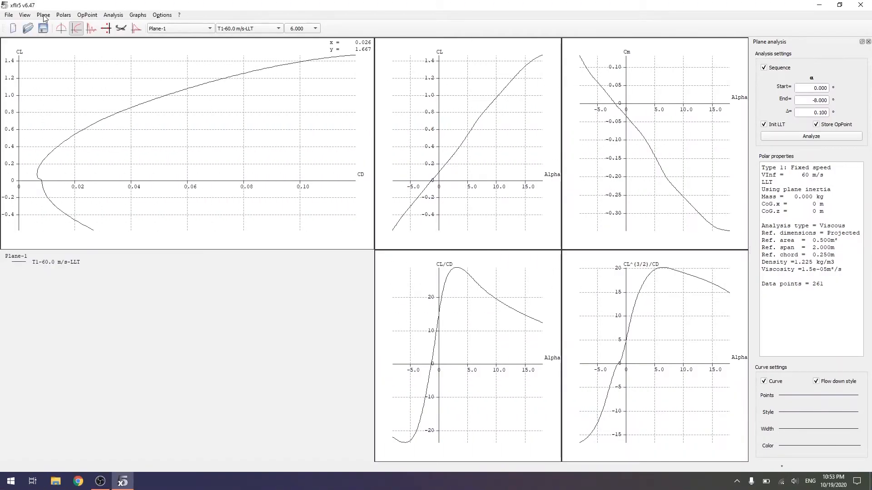
Open the current plane's main wing definition for editing and set the tip section's chord to 0.200 m.
left_click(44, 17)
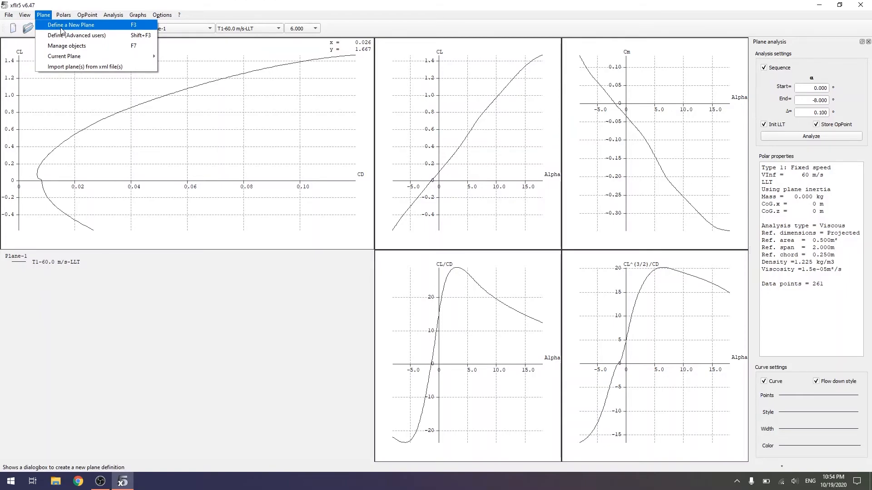
mouse_move(60, 57)
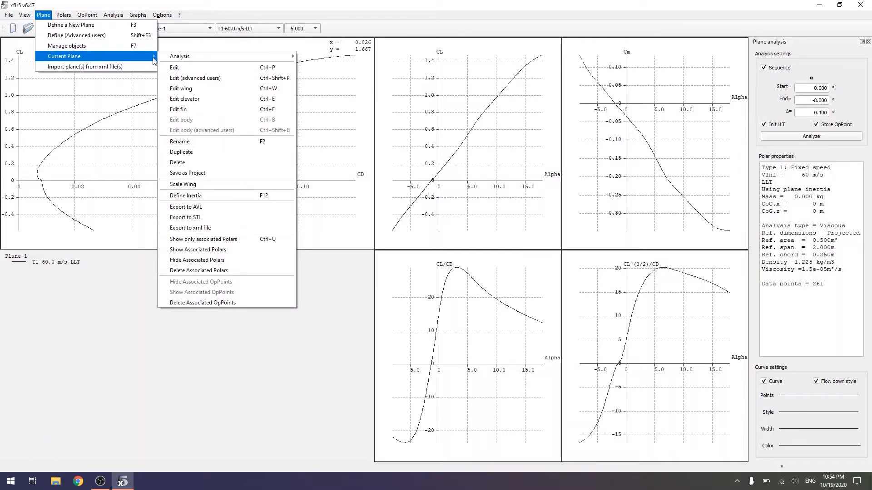
left_click(173, 68)
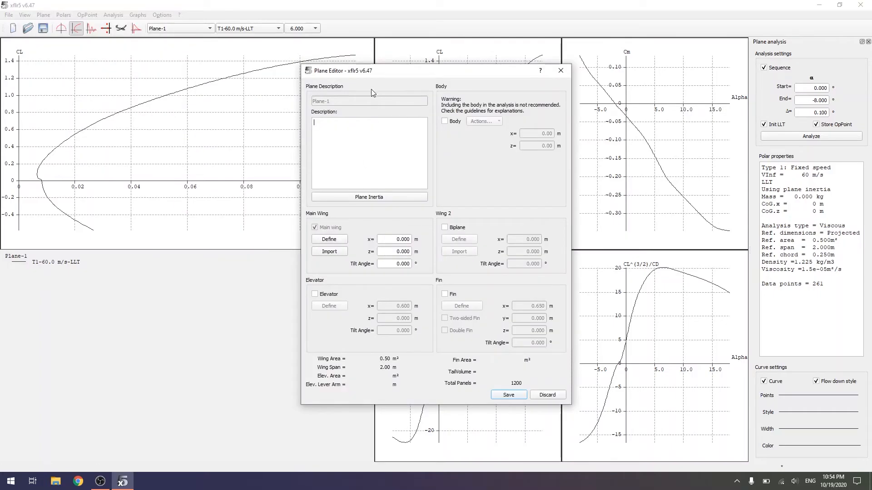
left_click(339, 241)
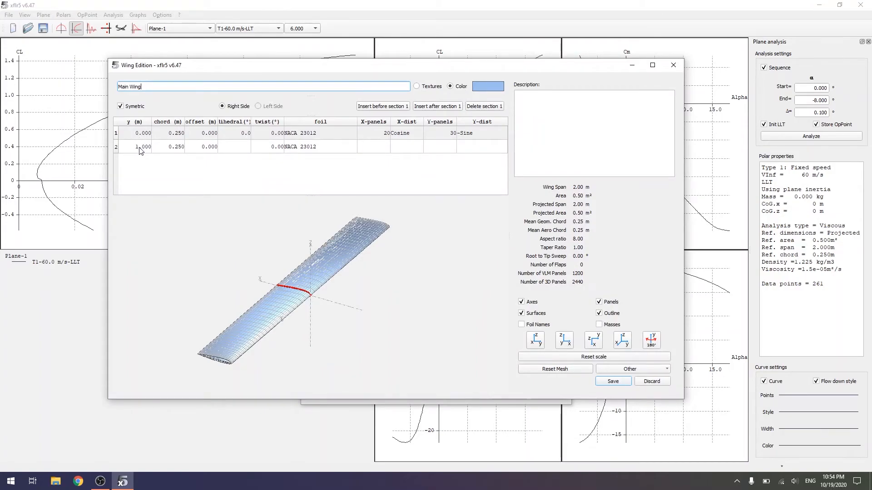
double_click(172, 147)
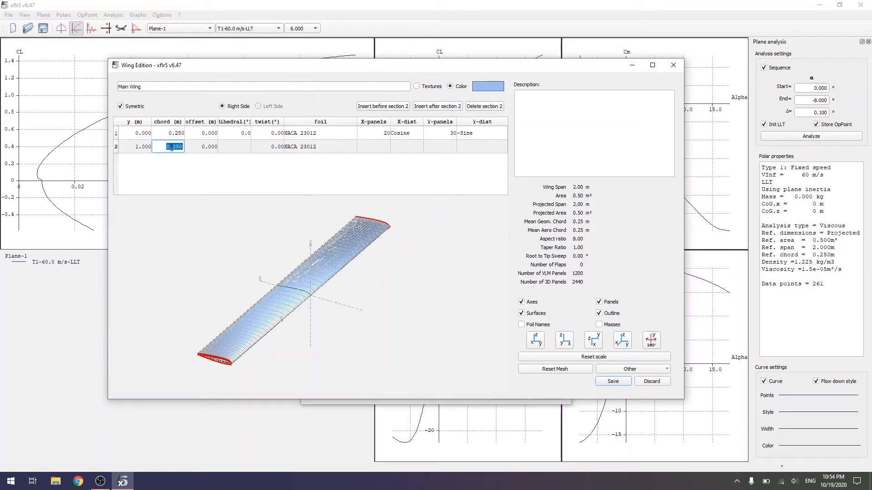
type(".2")
key("Tab")
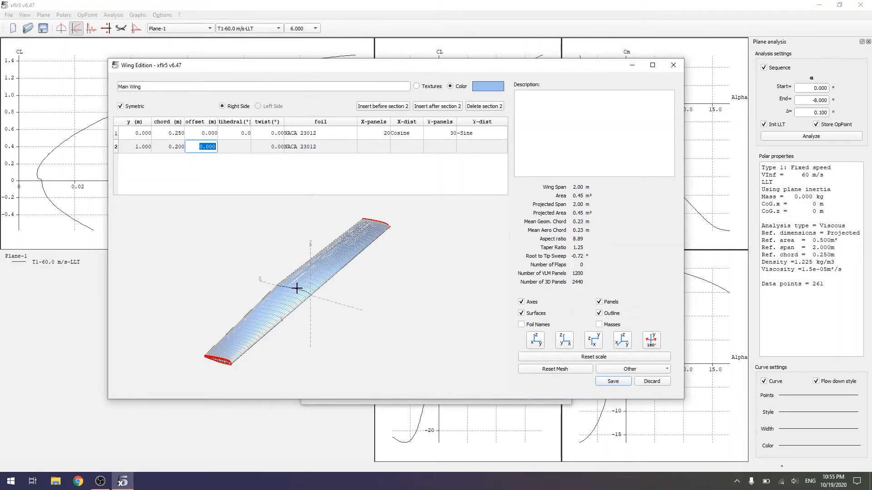
Set the main wing's tip offset to 0.012 m and save the wing and the plane, overwriting Plane-1.
left_click(596, 344)
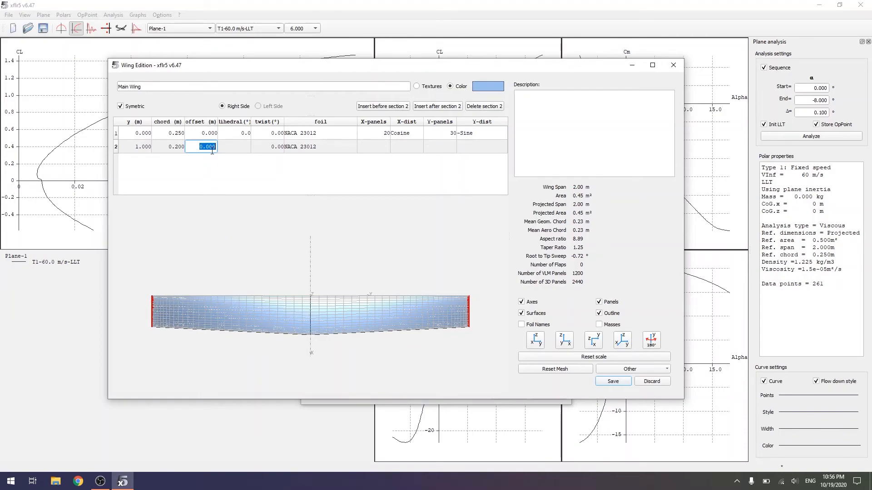
type("0.012")
key("Tab")
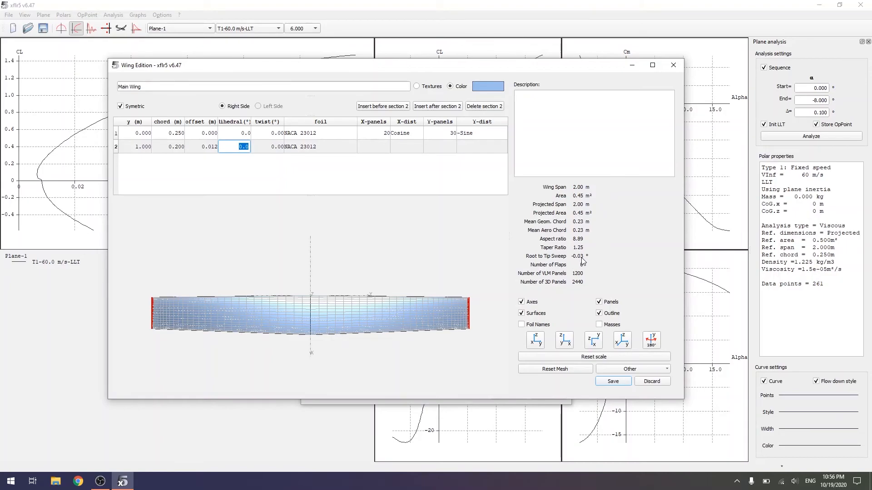
left_click(617, 386)
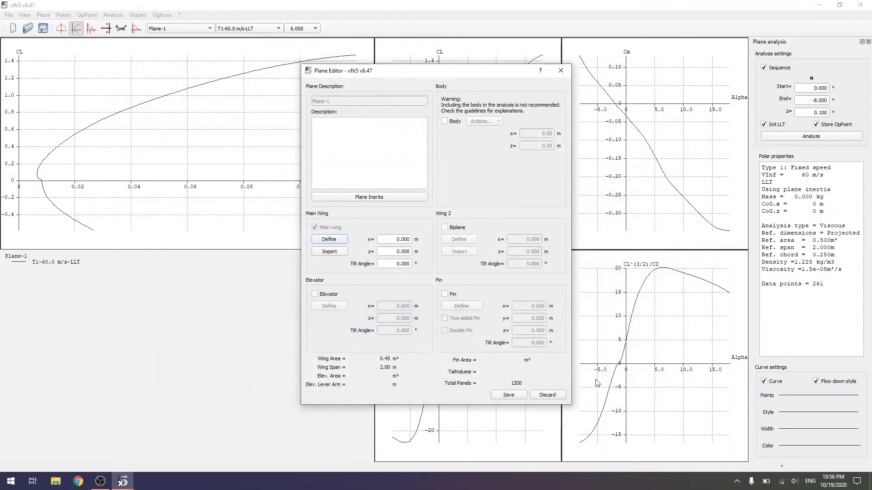
left_click(511, 398)
left_click(394, 255)
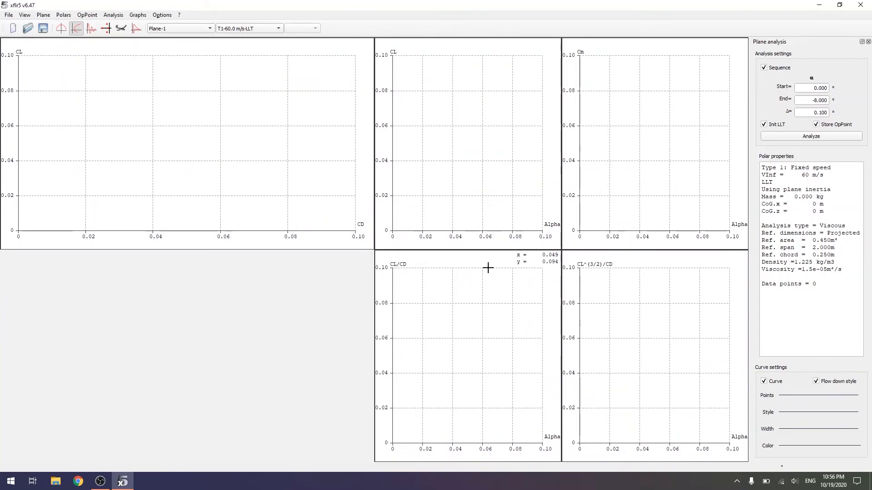
Set the angle of attack sequence to end at 18° and run the analysis on the tapered wing.
double_click(808, 103)
type("18")
key("Tab")
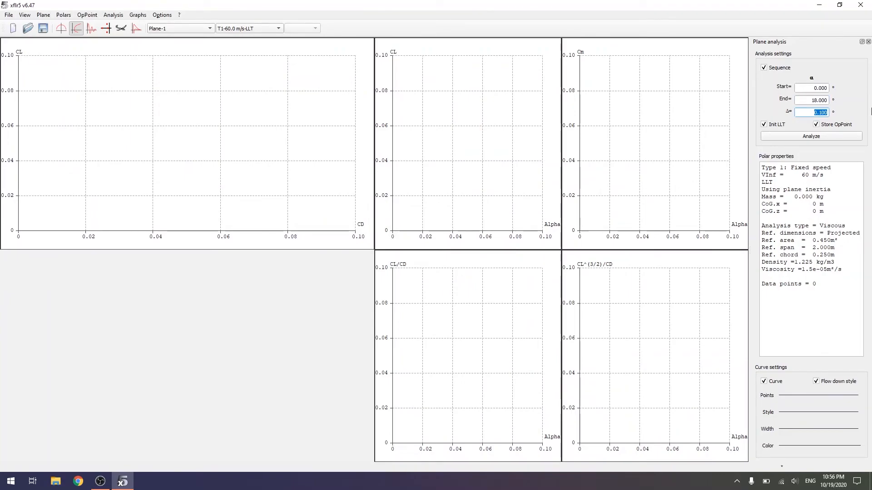
left_click(804, 138)
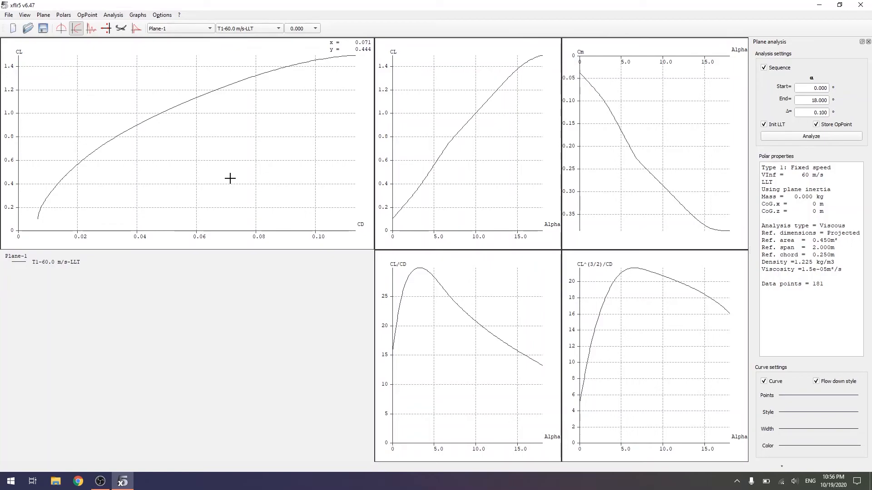
Reopen Plane-1's main wing definition, set the tip section's twist to -2°, and save the modified plane.
left_click(43, 15)
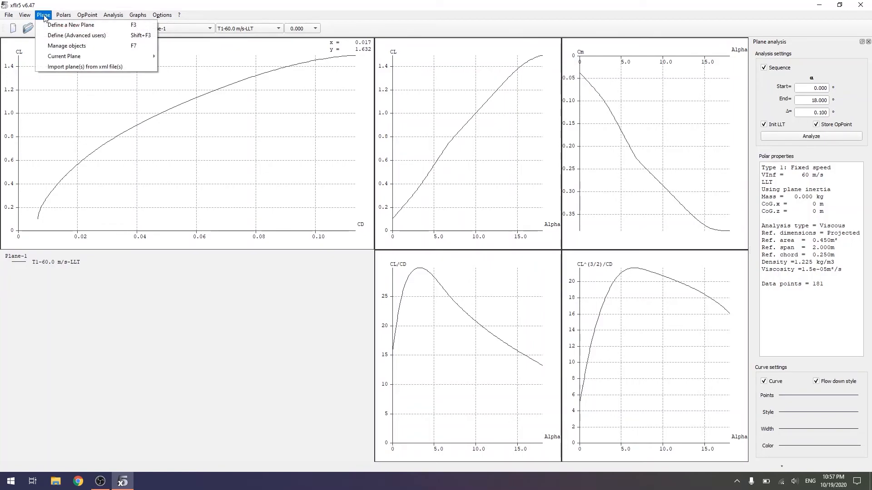
mouse_move(68, 56)
left_click(197, 68)
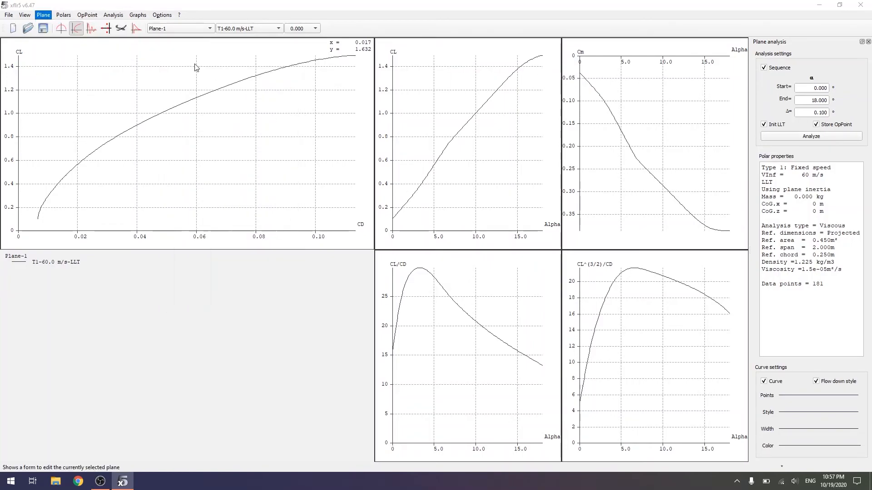
left_click(335, 240)
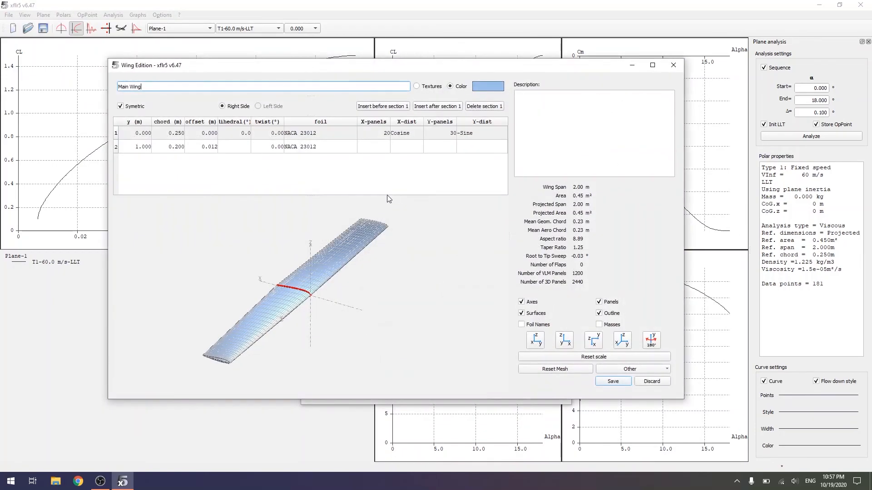
double_click(234, 146)
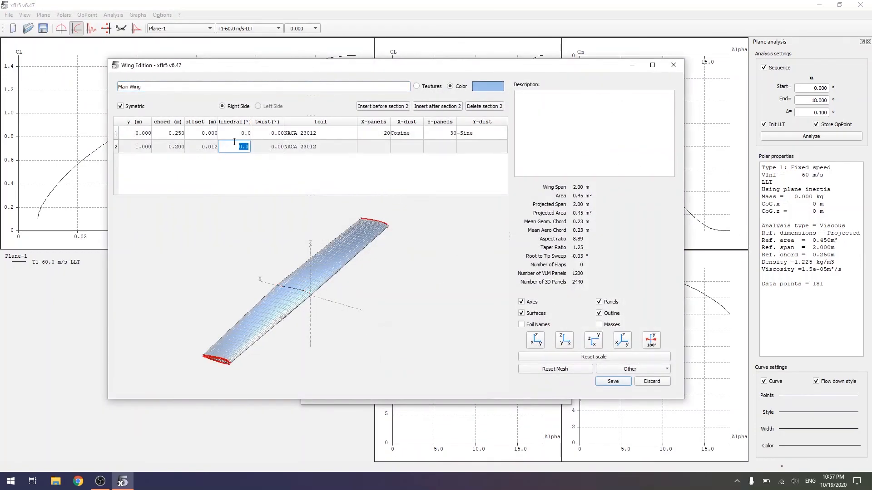
double_click(266, 147)
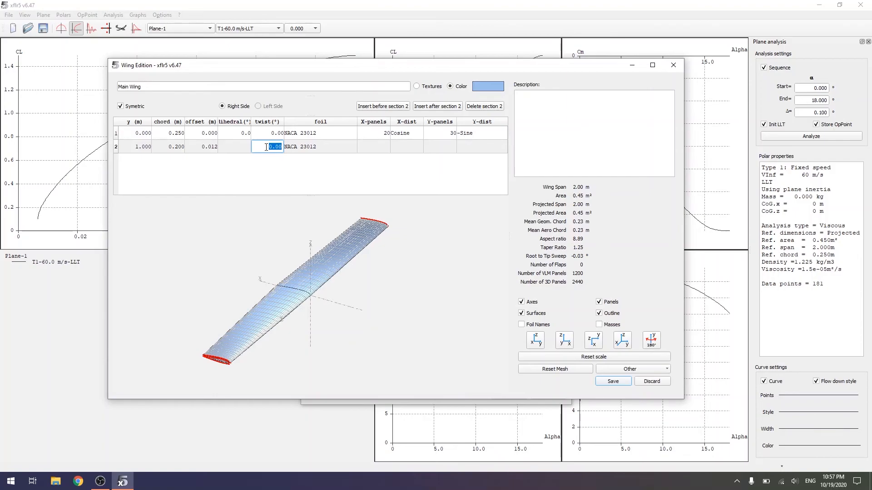
type("-2")
key("Return")
Analyze the twisted wing over the angle of attack sequence and show its operating point graphs.
left_click(809, 136)
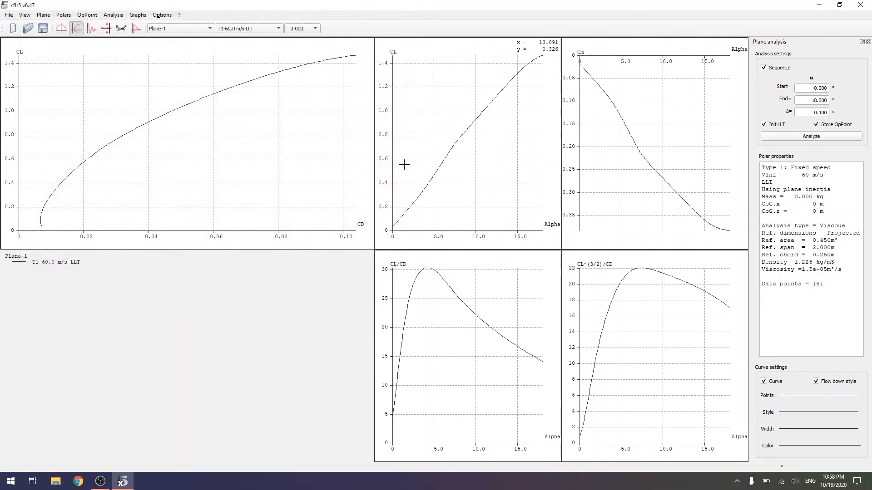
left_click(61, 28)
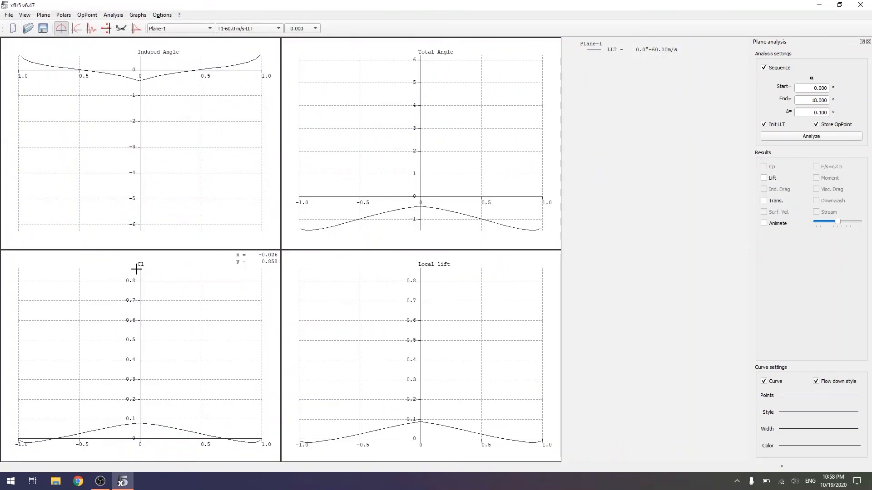